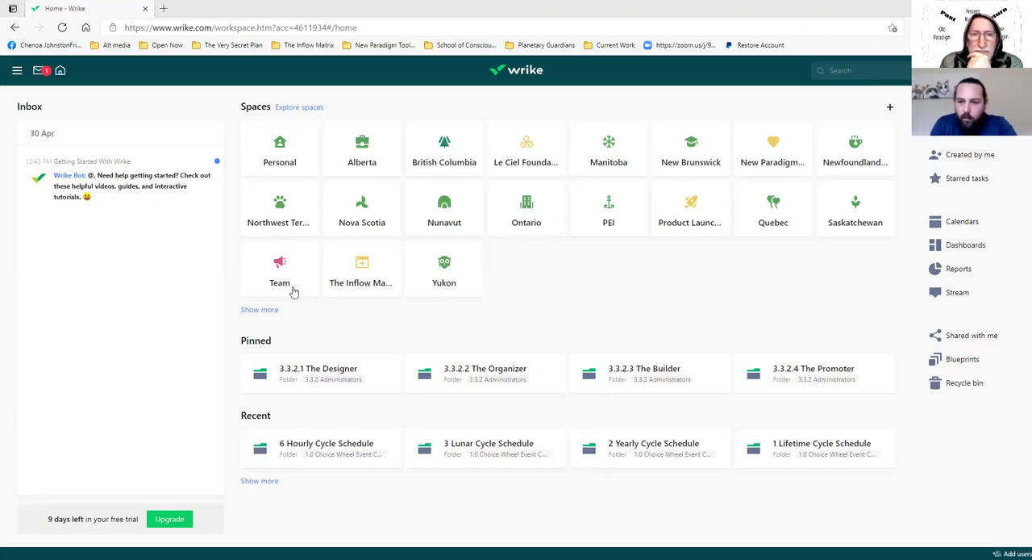
click(264, 309)
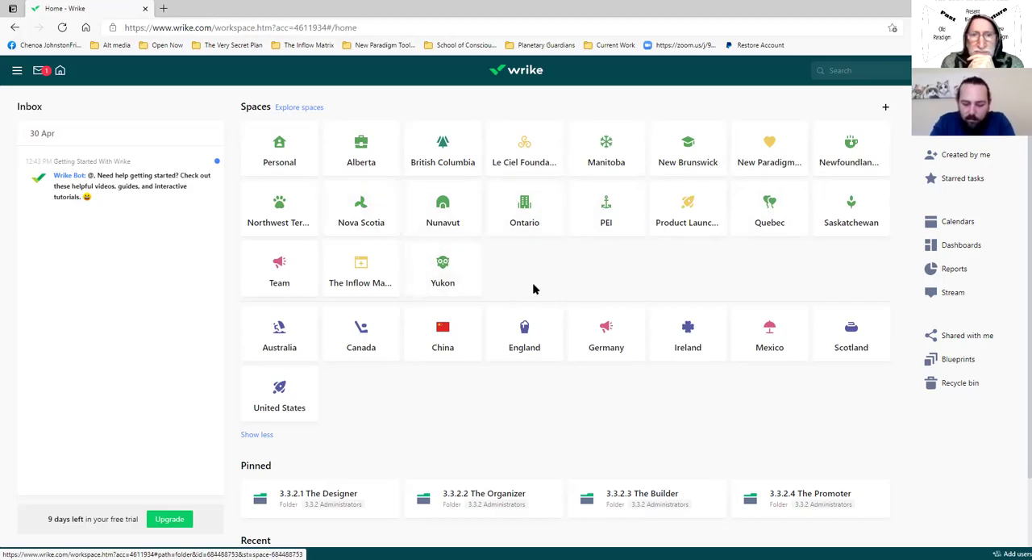
click(844, 209)
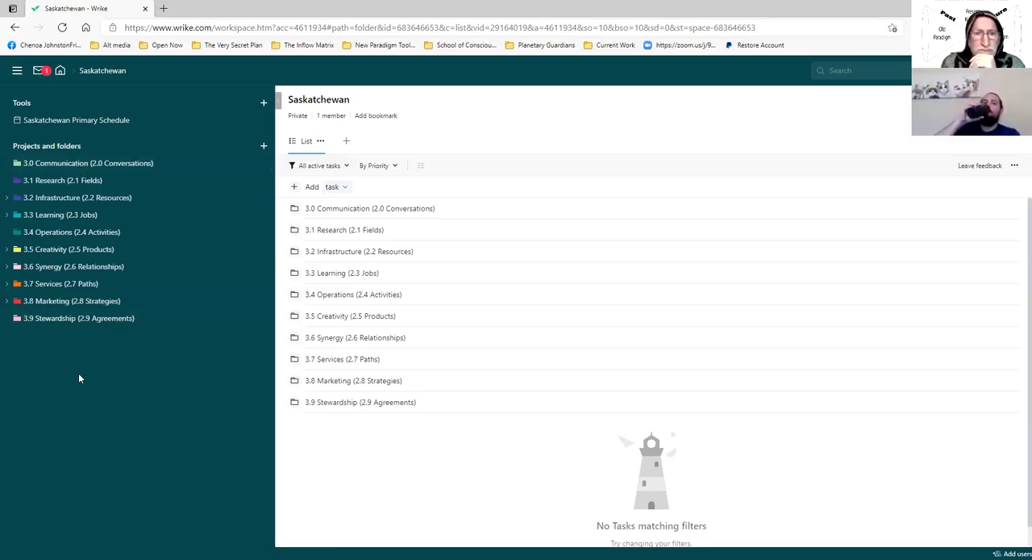
click(9, 267)
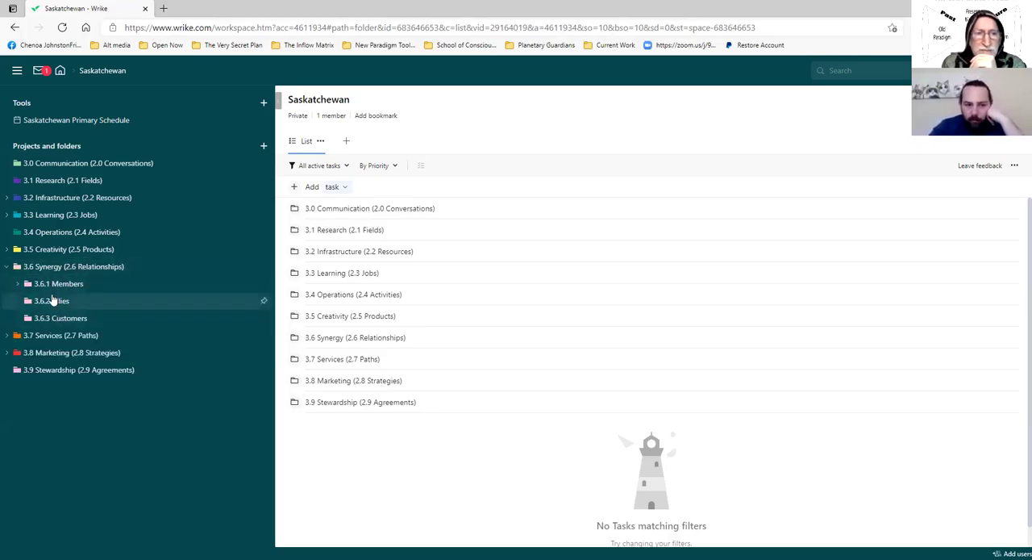
click(34, 284)
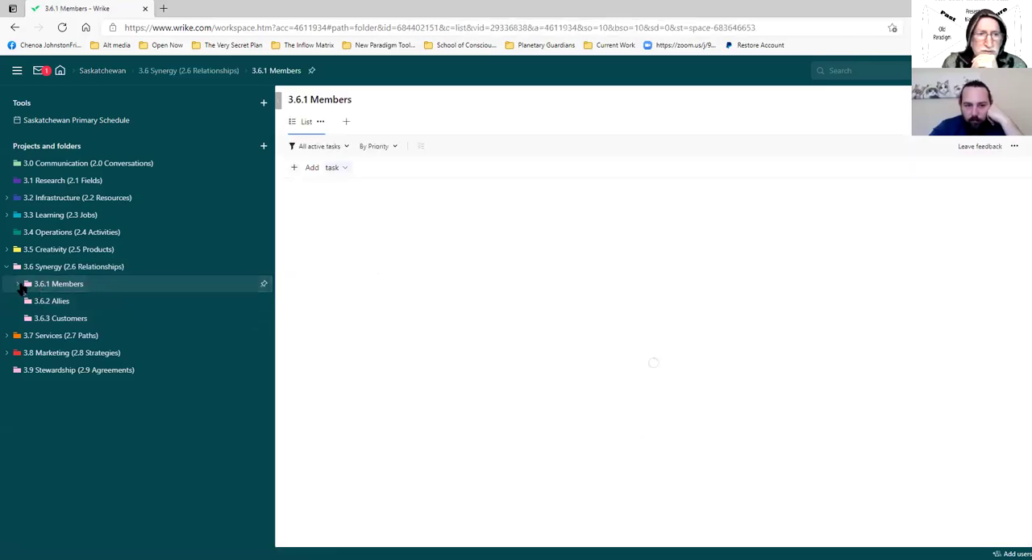
click(17, 285)
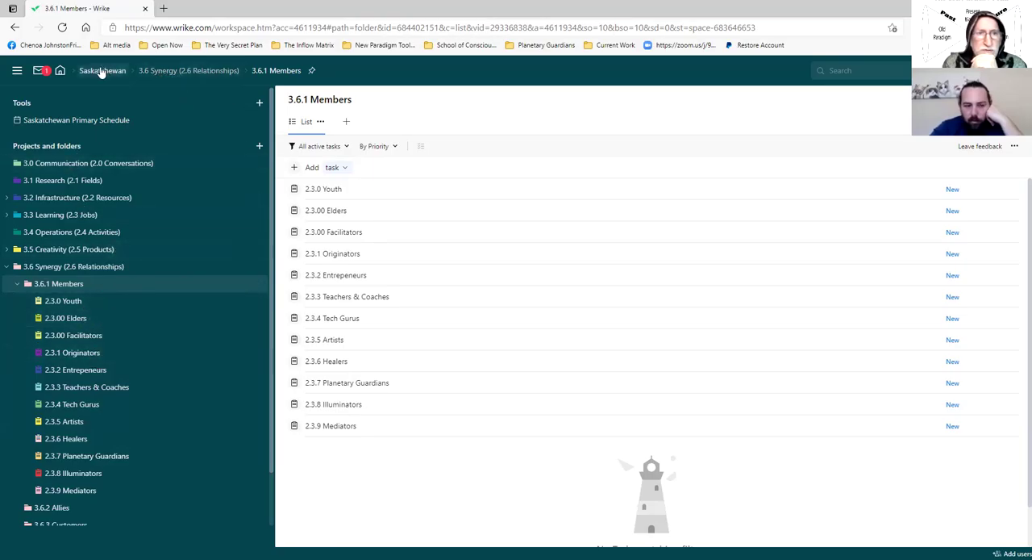
click(59, 70)
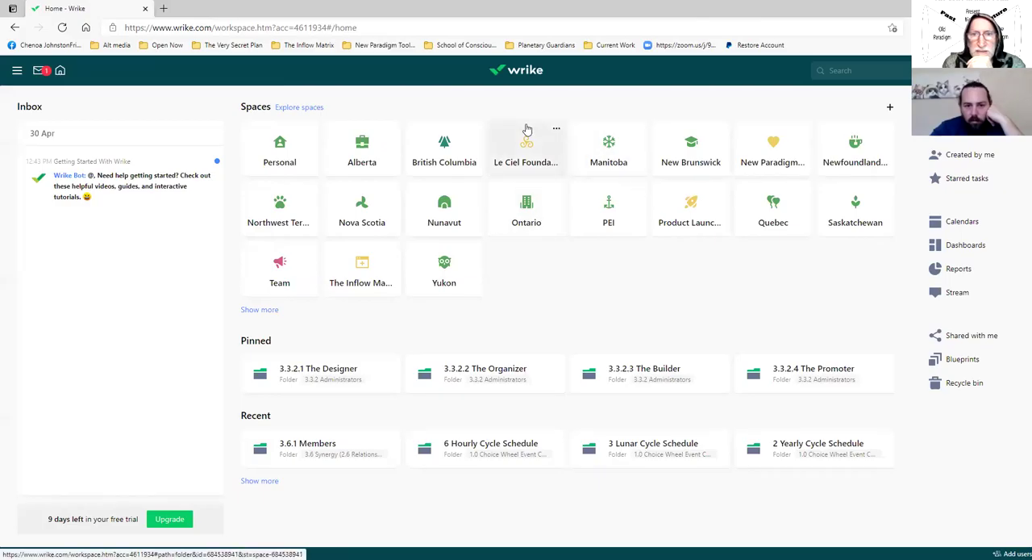
Step: In Le Ciel Foundation, delete the '3.0 Synergy Wheel Teams copy' folder, then go Home
click(527, 130)
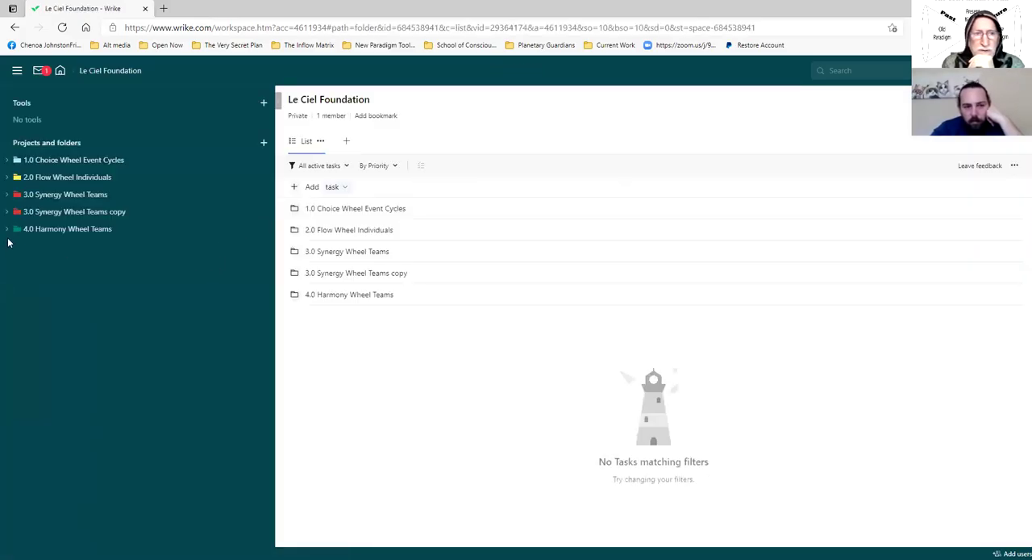
click(7, 229)
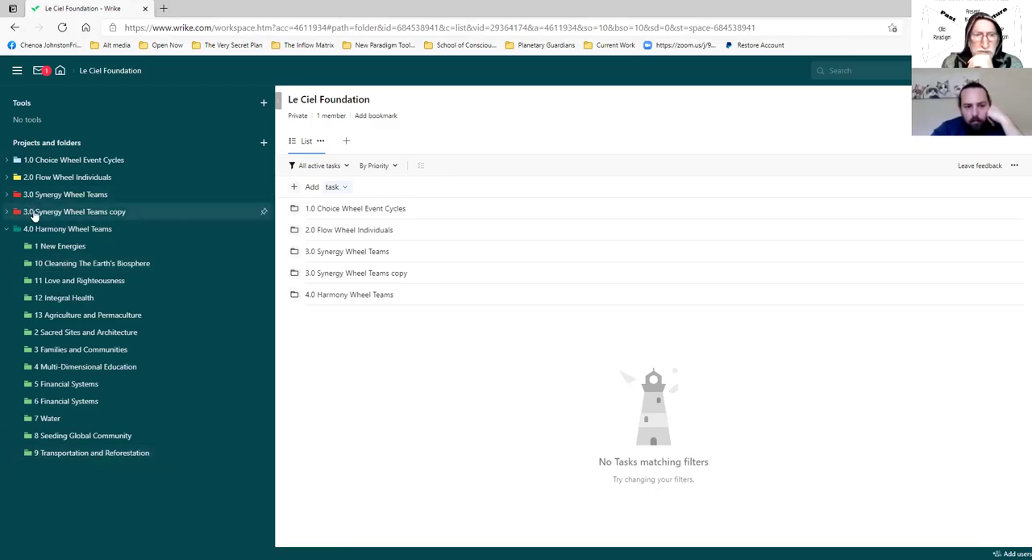
right_click(34, 213)
mouse_move(68, 334)
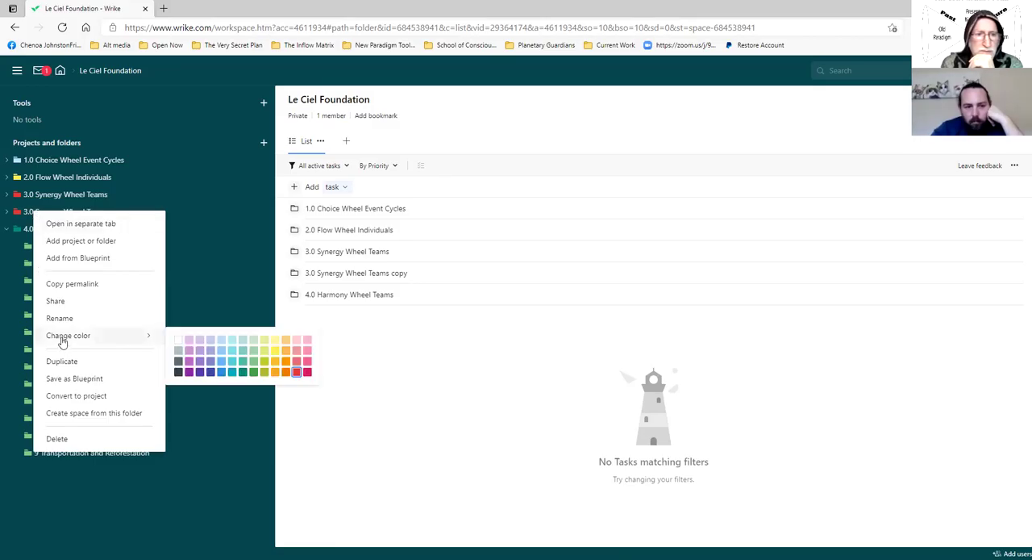
click(56, 439)
click(436, 335)
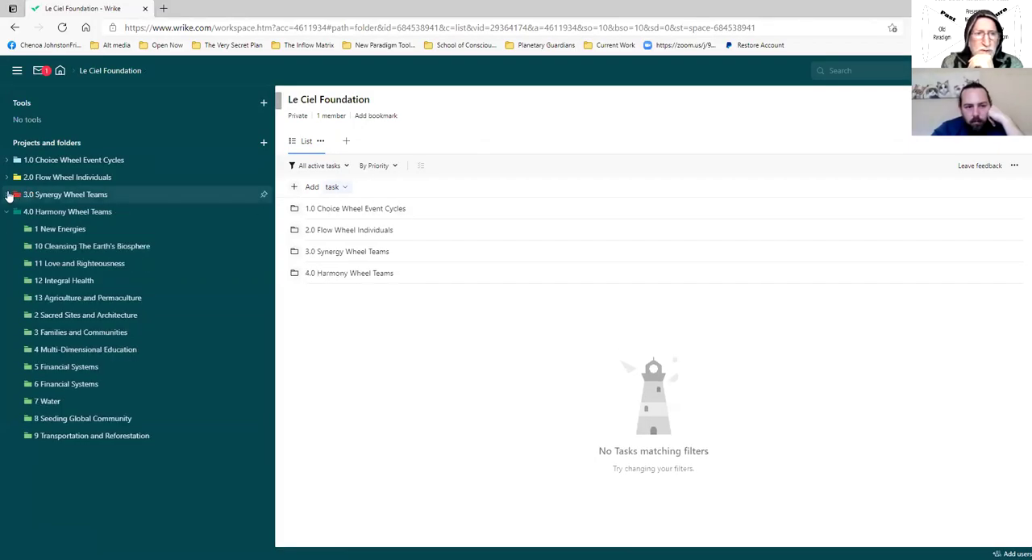
click(7, 195)
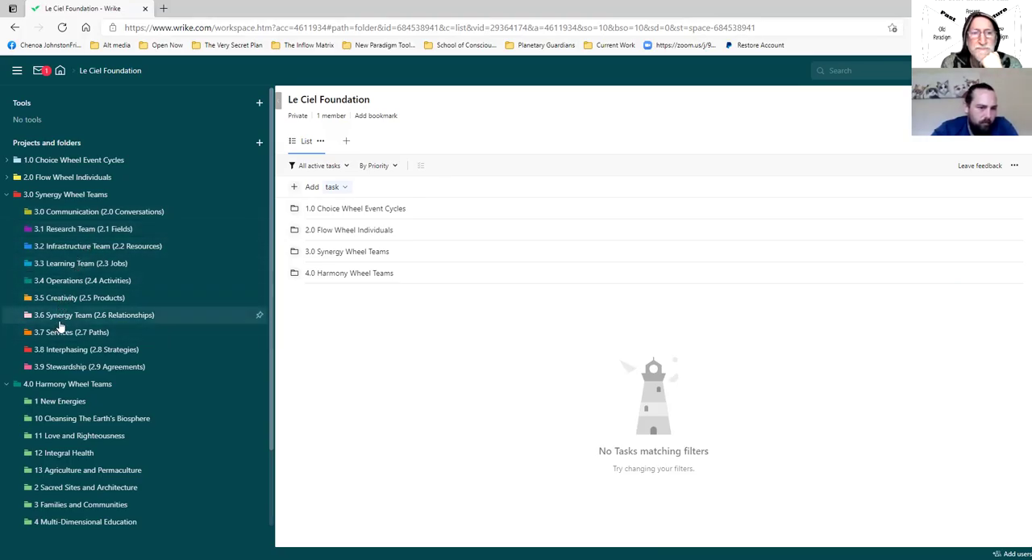
click(59, 71)
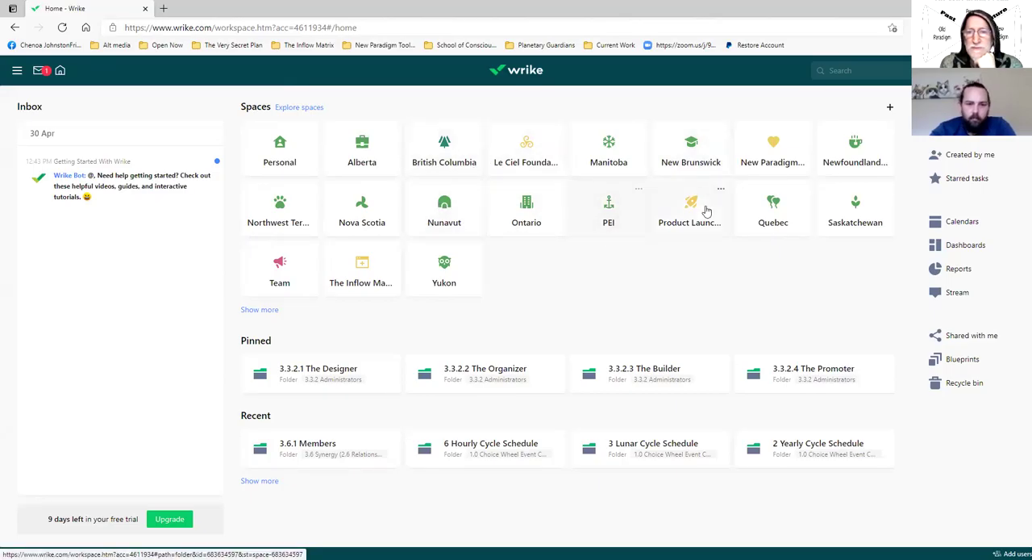
Step: In Saskatchewan, browse the 3.2 Infrastructure folders and add a new project called 'Game'
click(799, 200)
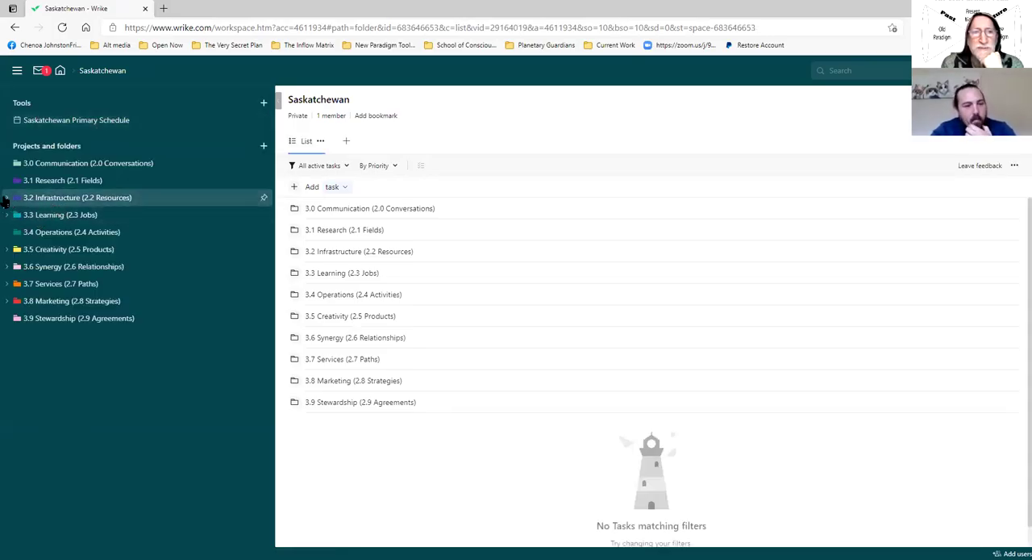
click(5, 198)
click(17, 214)
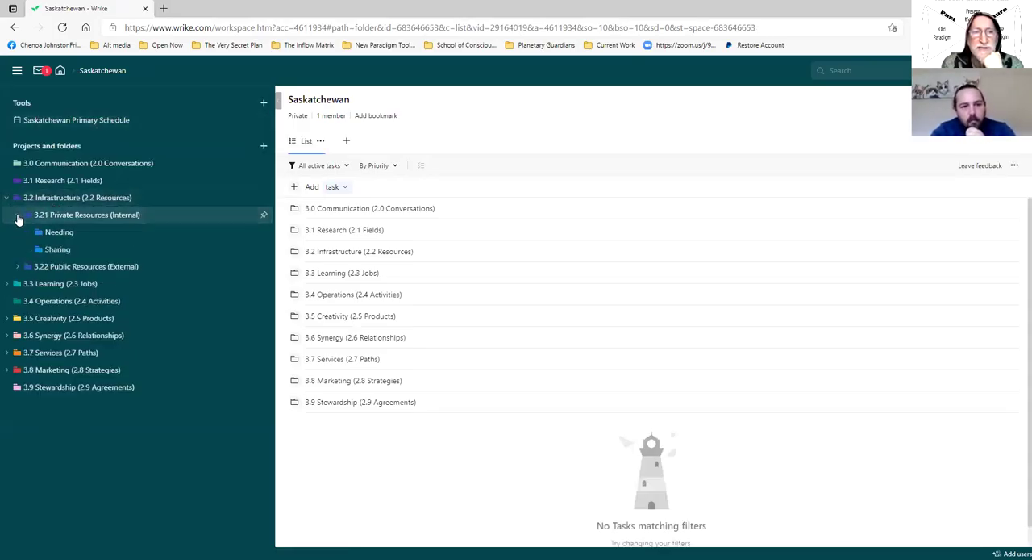
click(61, 234)
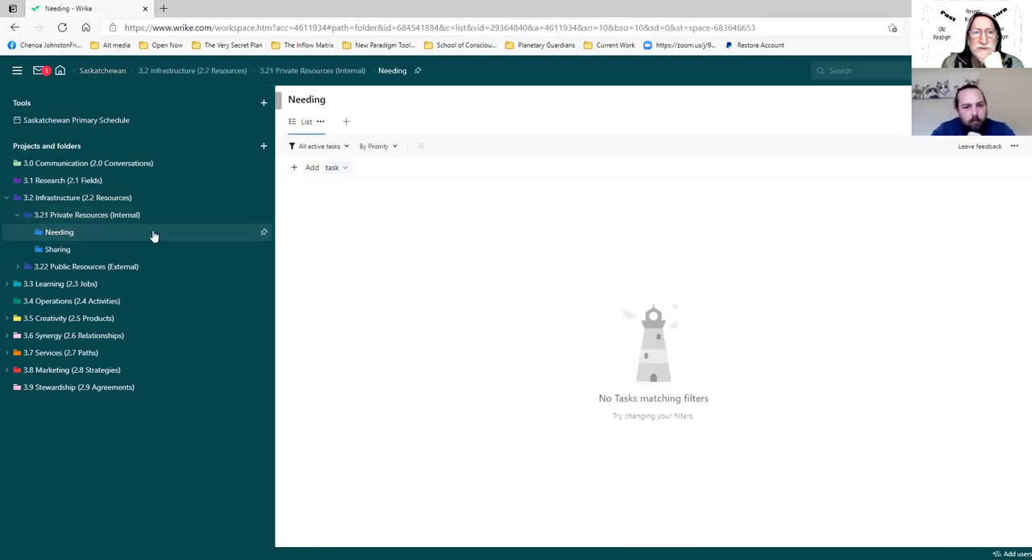
right_click(263, 147)
click(263, 146)
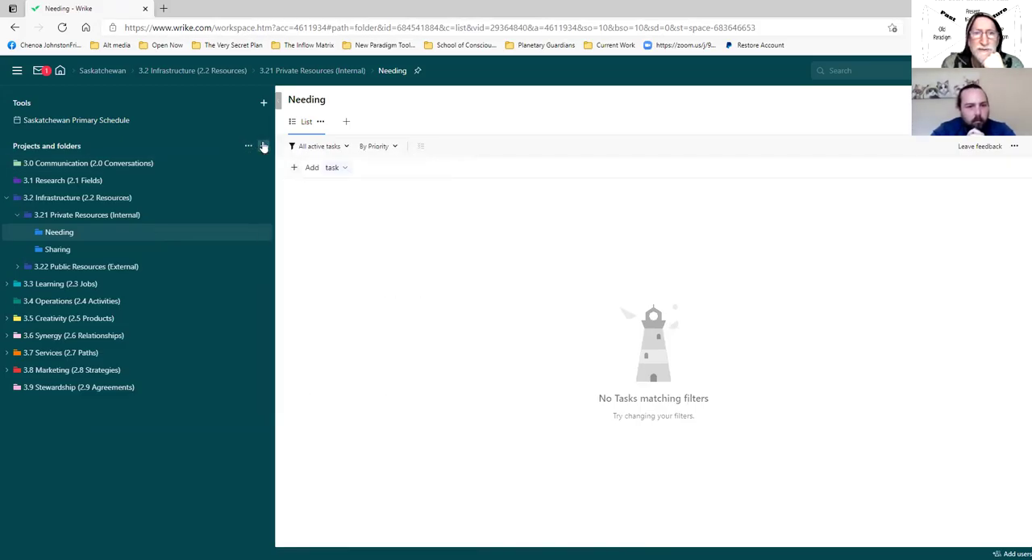
click(264, 147)
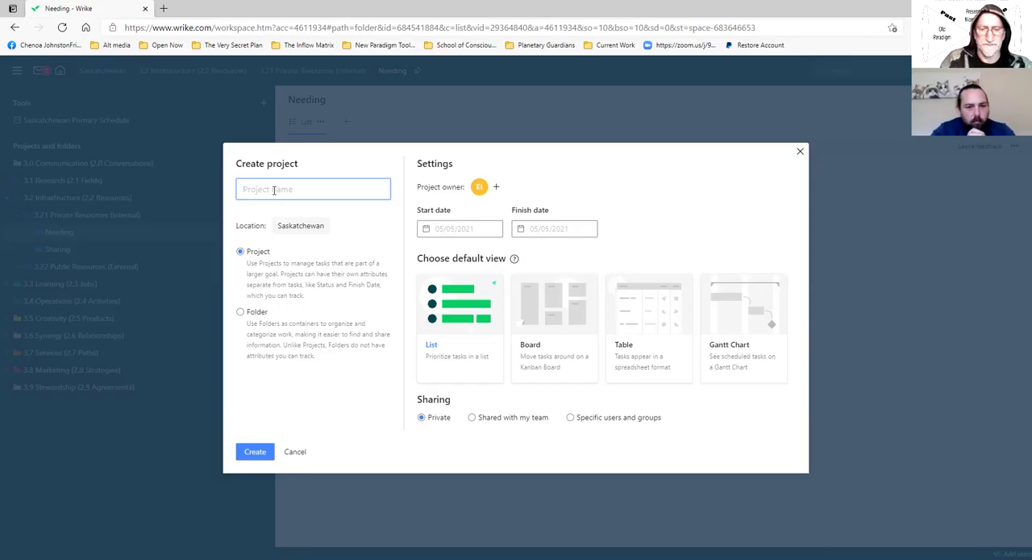
text(Game)
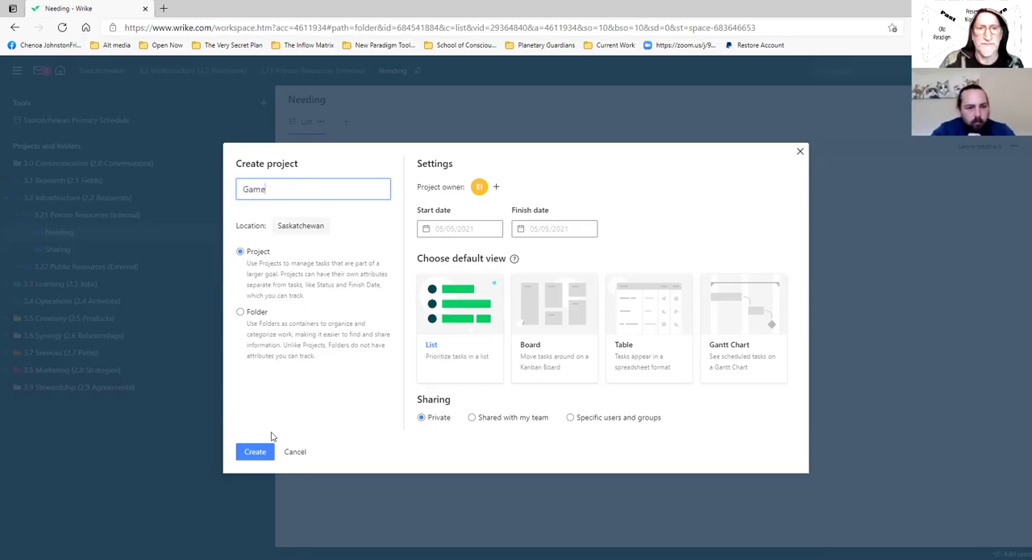
click(254, 453)
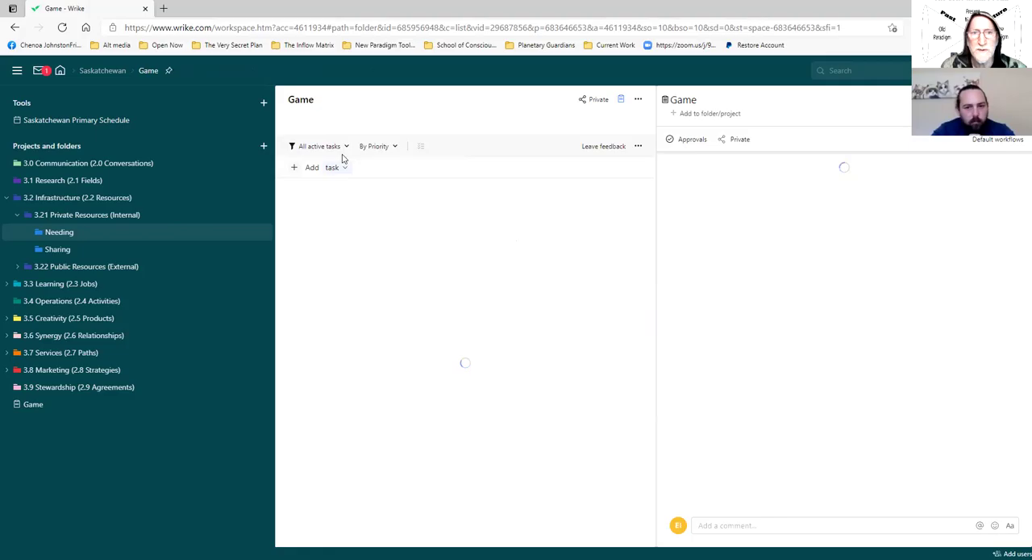
Step: Add a 'Build game' task to the Game project, then return to Home
click(291, 169)
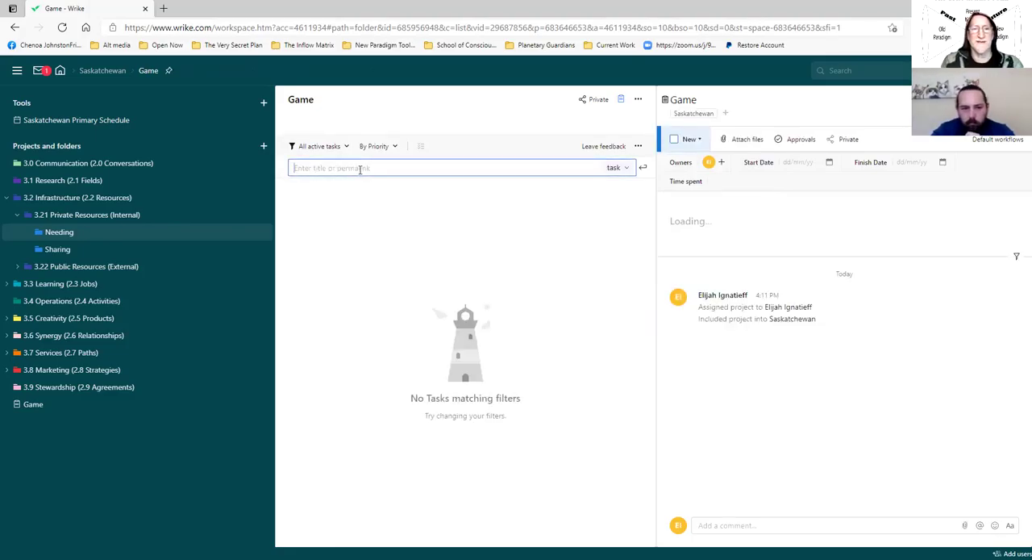
text(Build game)
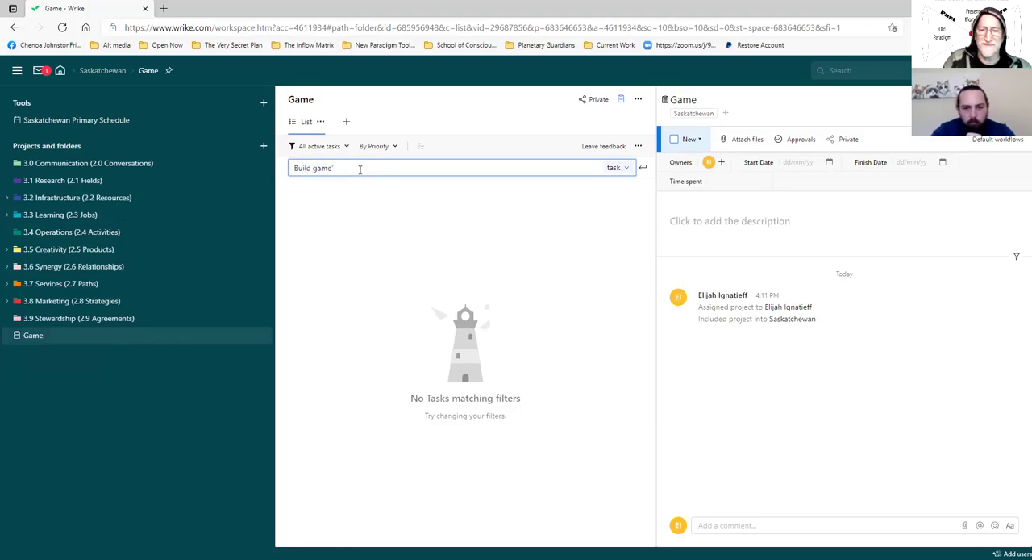
key(Return)
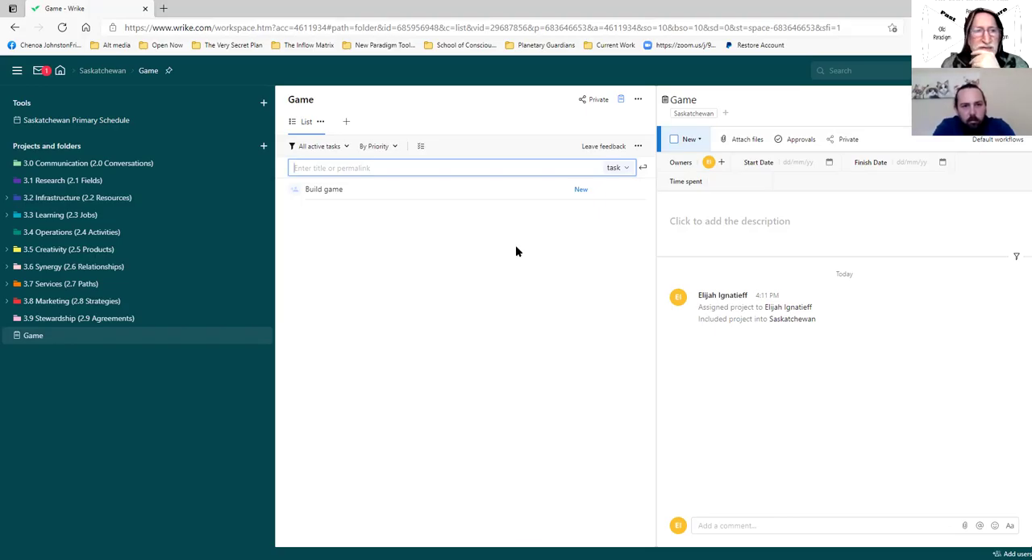
key(Escape)
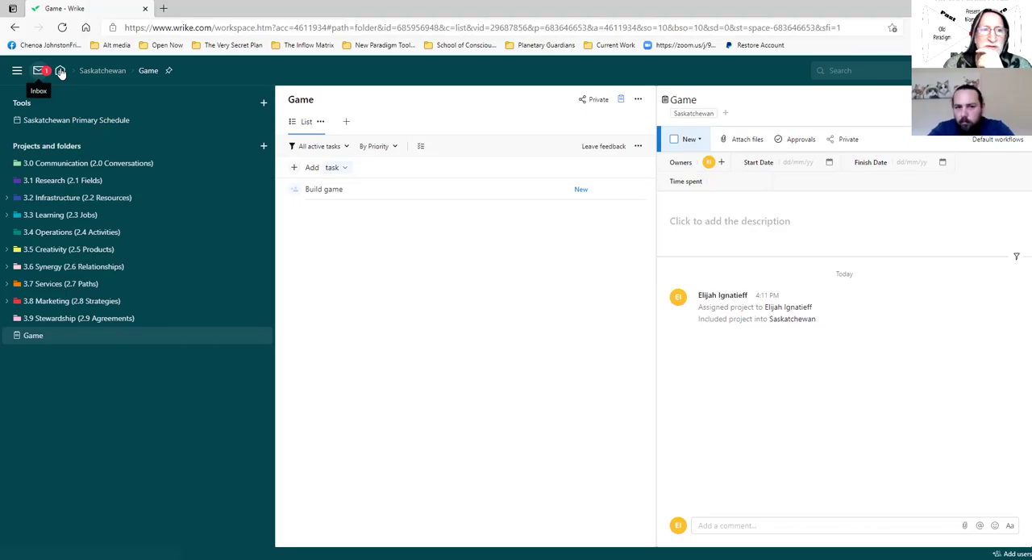
click(60, 72)
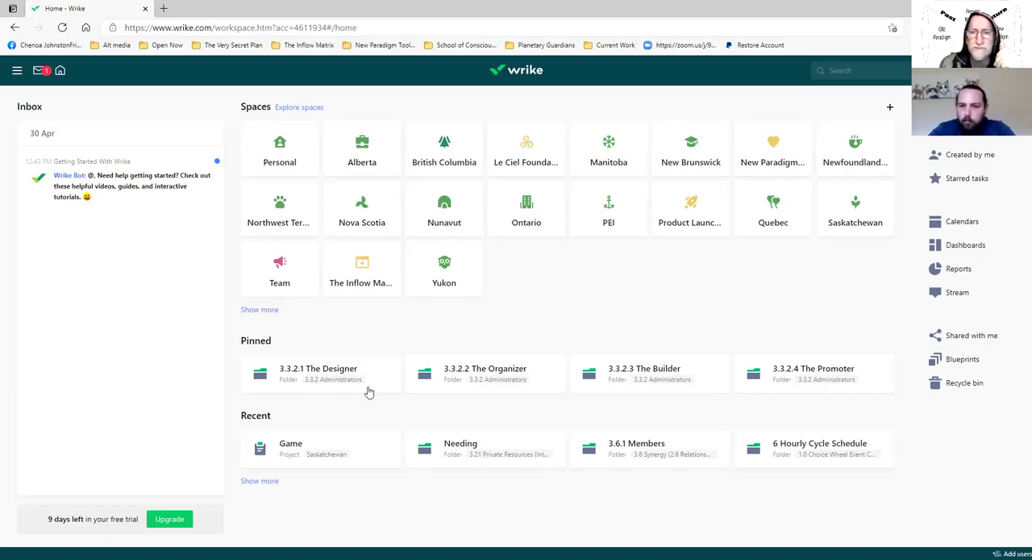
click(353, 278)
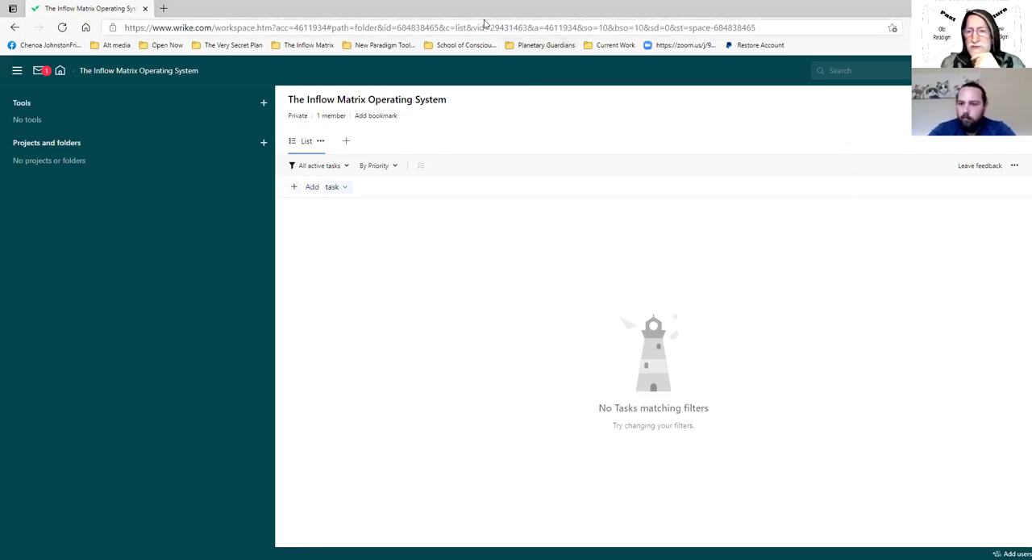
click(60, 70)
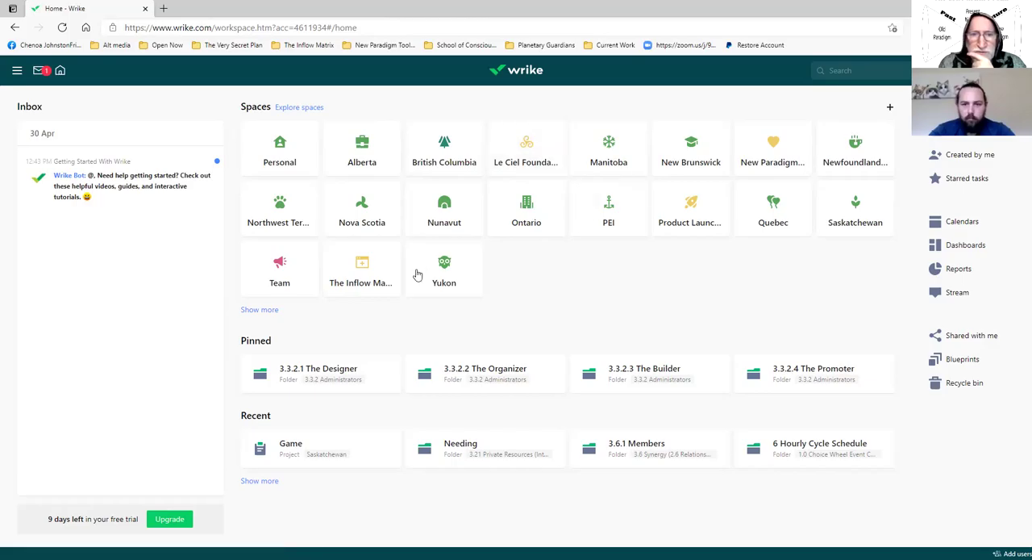
click(349, 279)
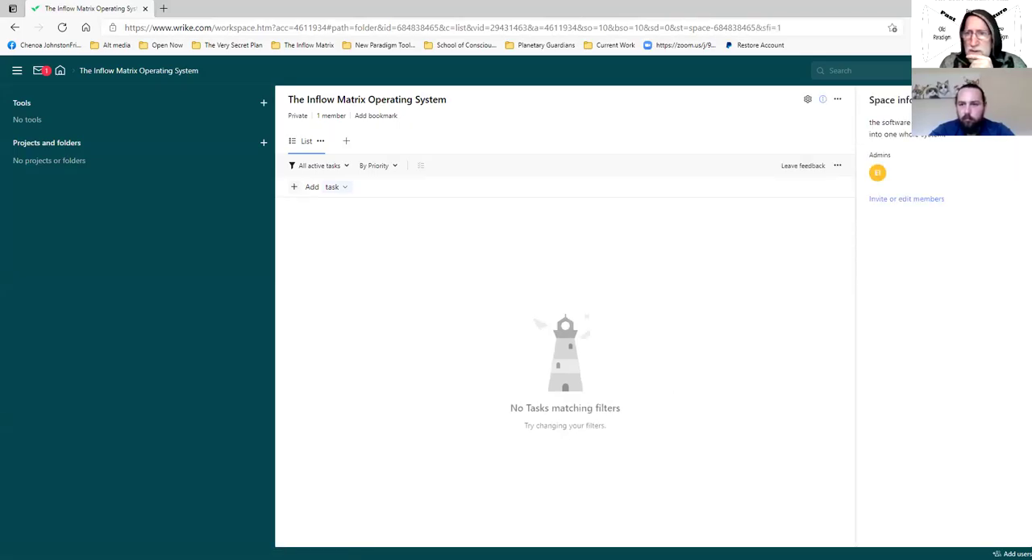
click(327, 118)
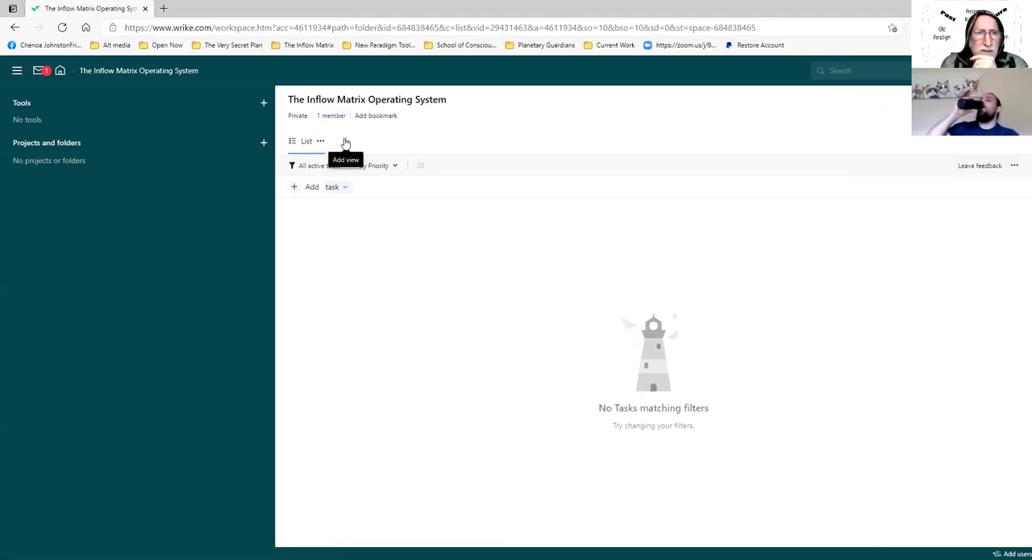
click(59, 72)
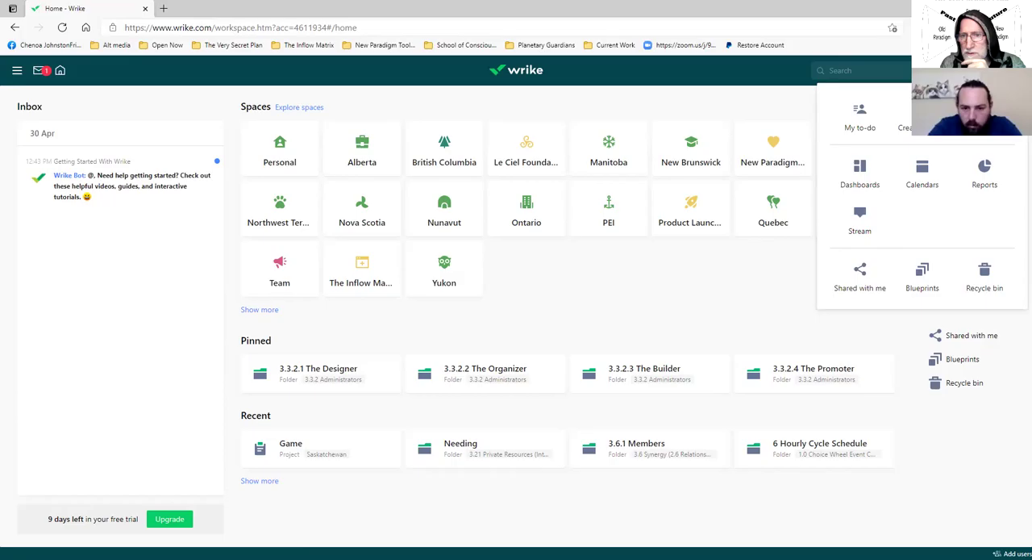
Step: Dismiss the quick-access popup and expand the full list of spaces
click(777, 265)
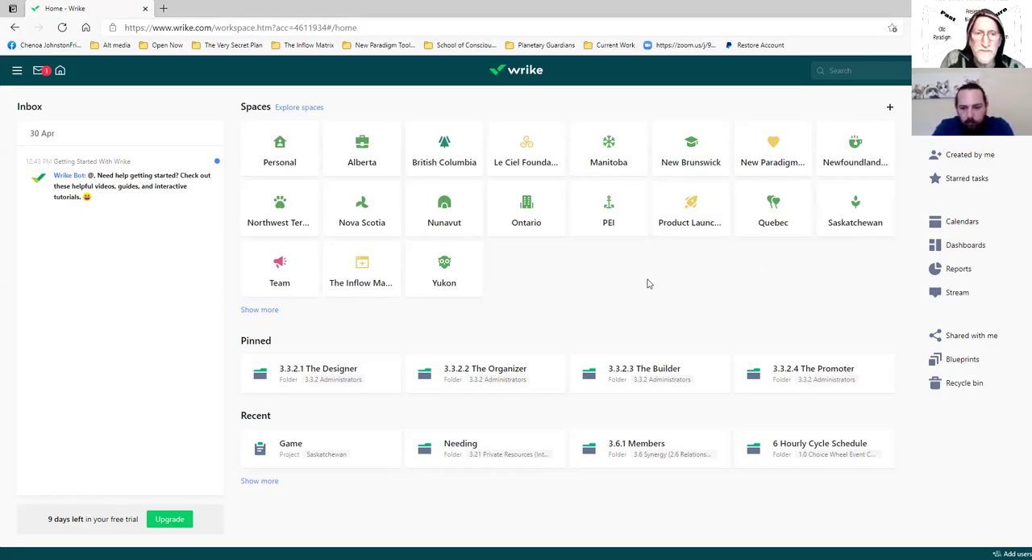
click(261, 311)
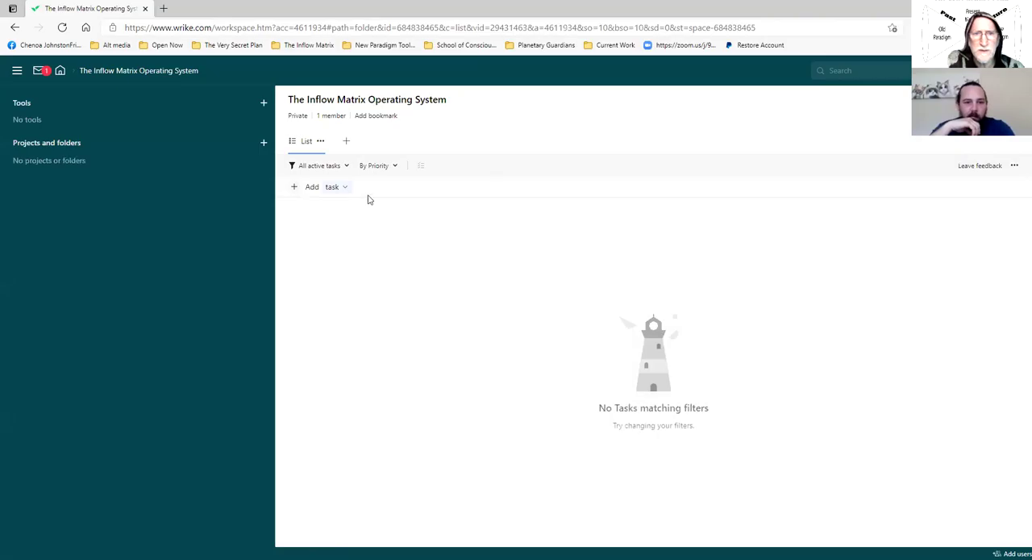
Step: Add the suggested member to The Inflow Matrix space's members and save
click(334, 116)
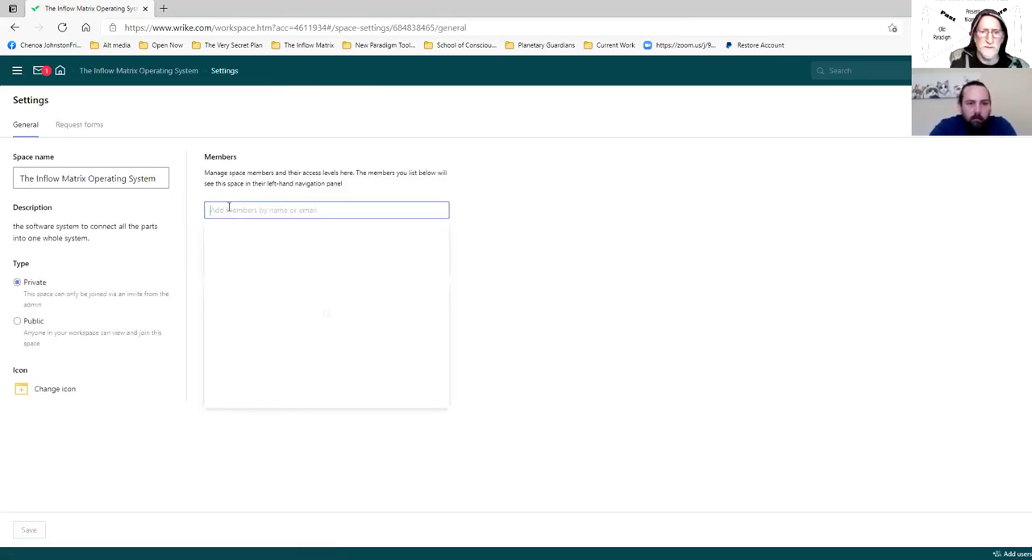
text(noah)
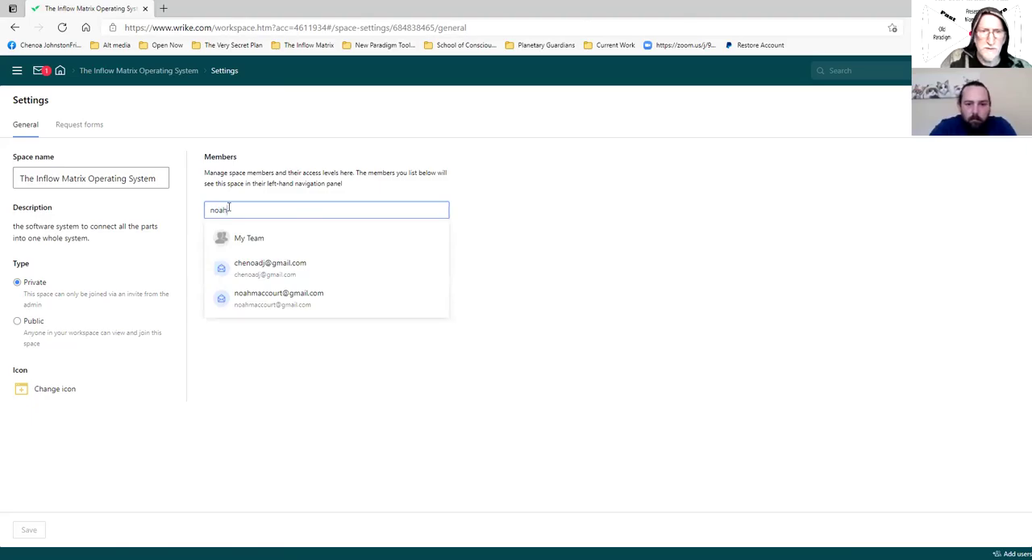
click(244, 236)
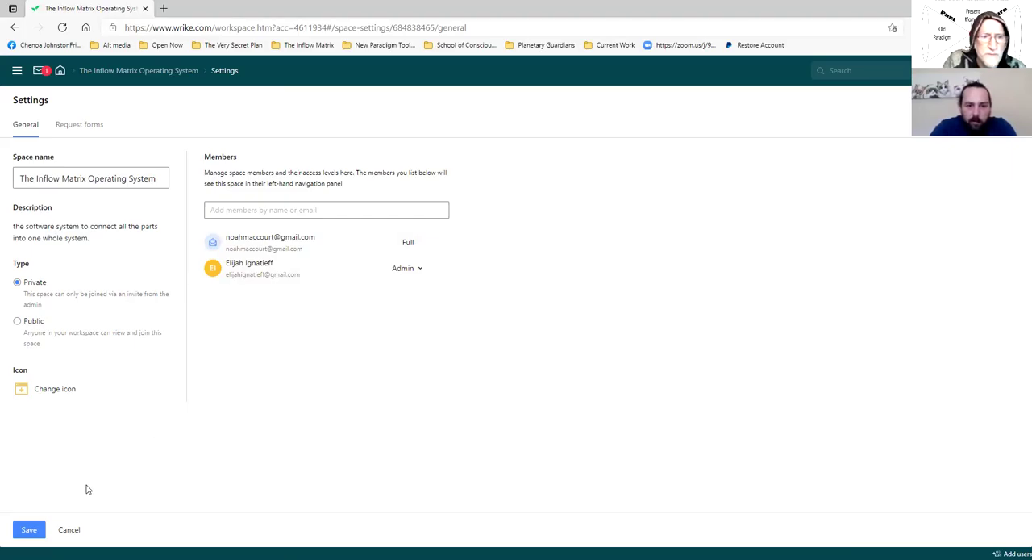
click(29, 530)
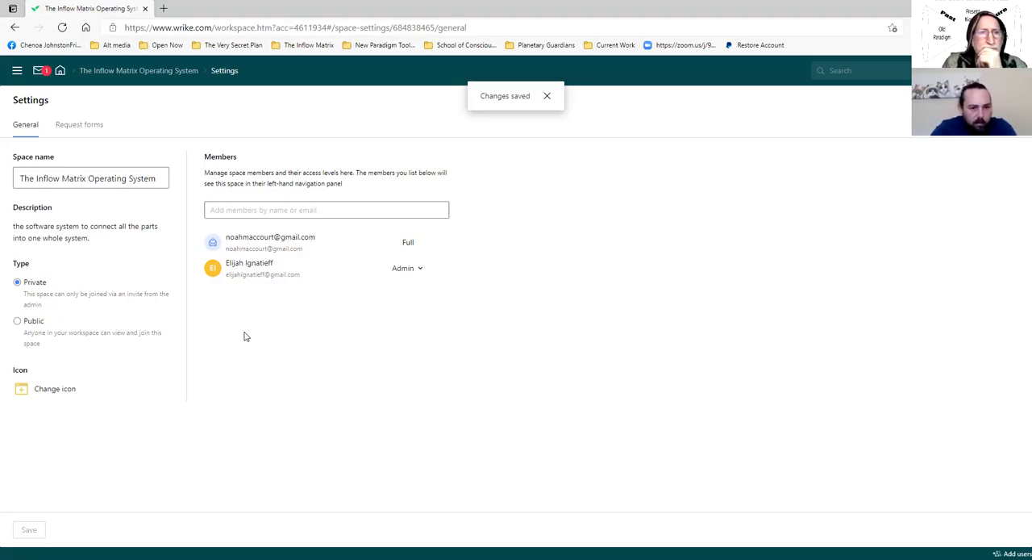
Step: From Home, add the suggested member to Le Ciel Foundation's members and save
click(62, 72)
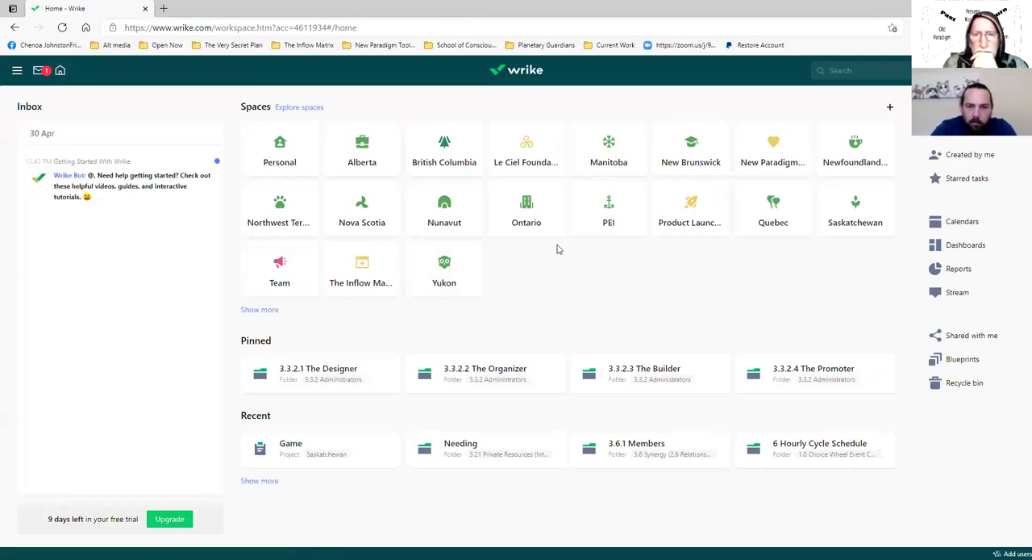
click(503, 139)
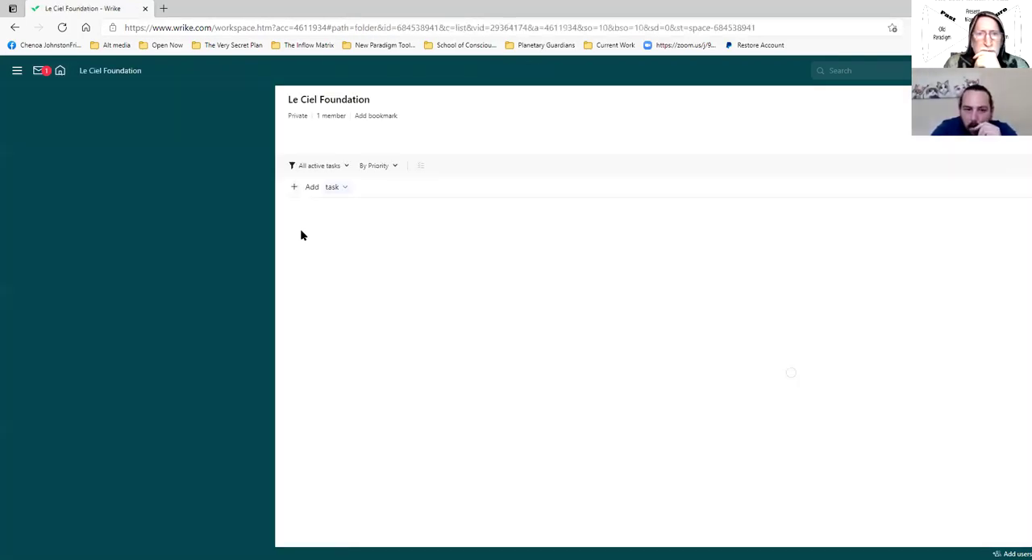
click(333, 116)
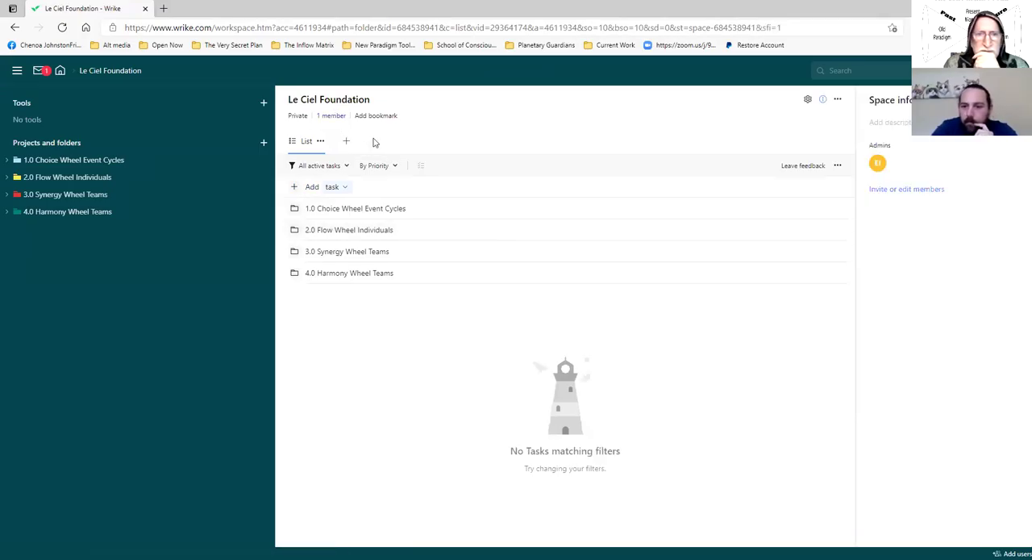
click(337, 116)
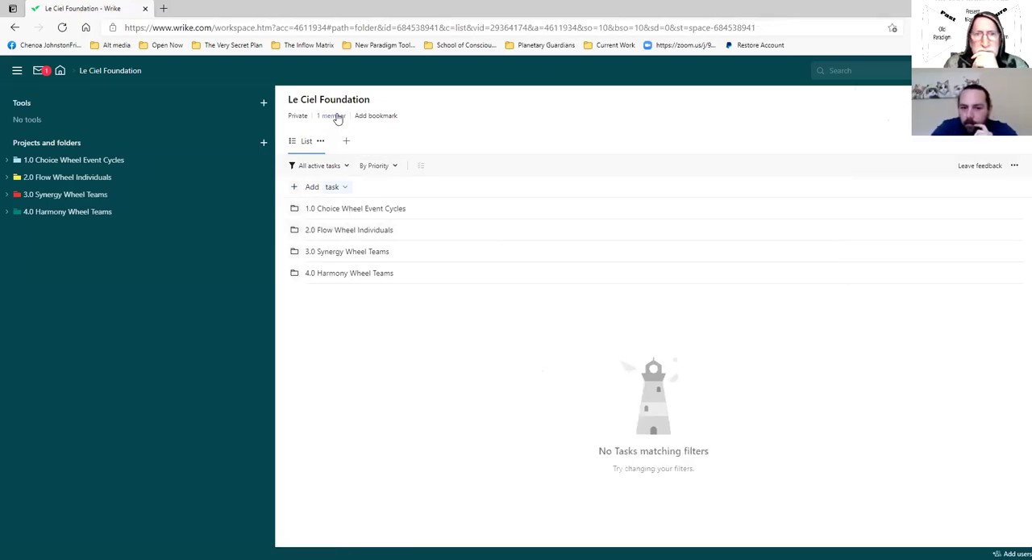
click(336, 117)
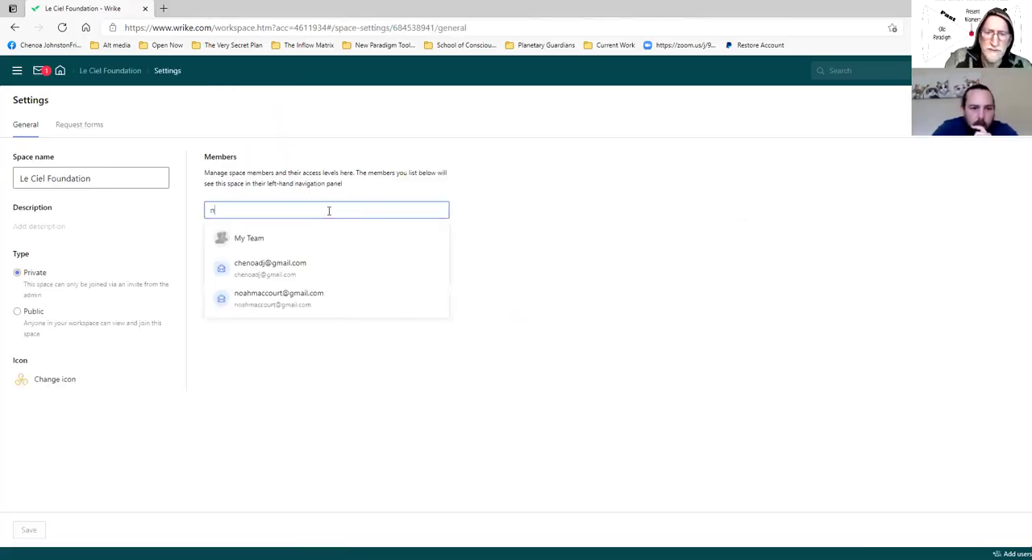
text(oa)
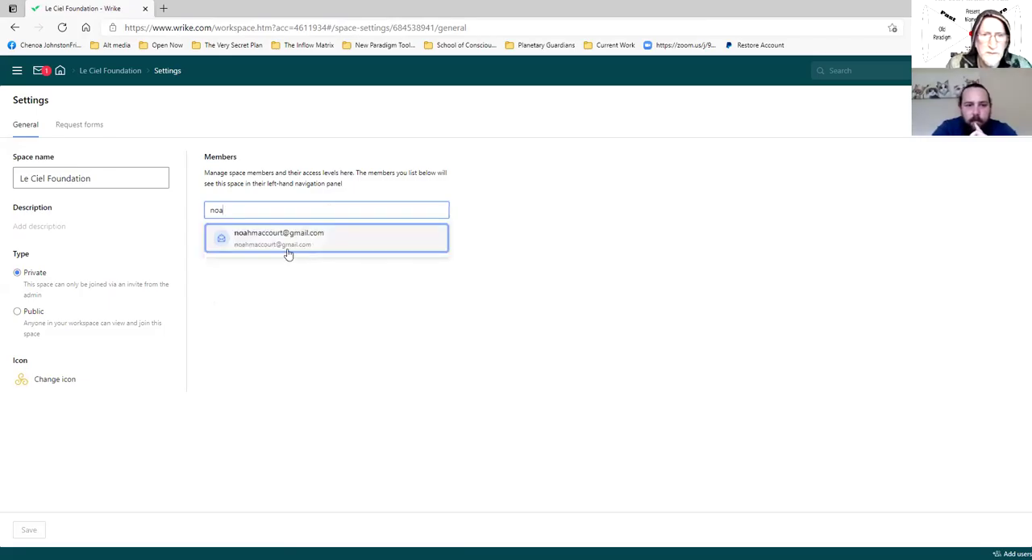
click(287, 250)
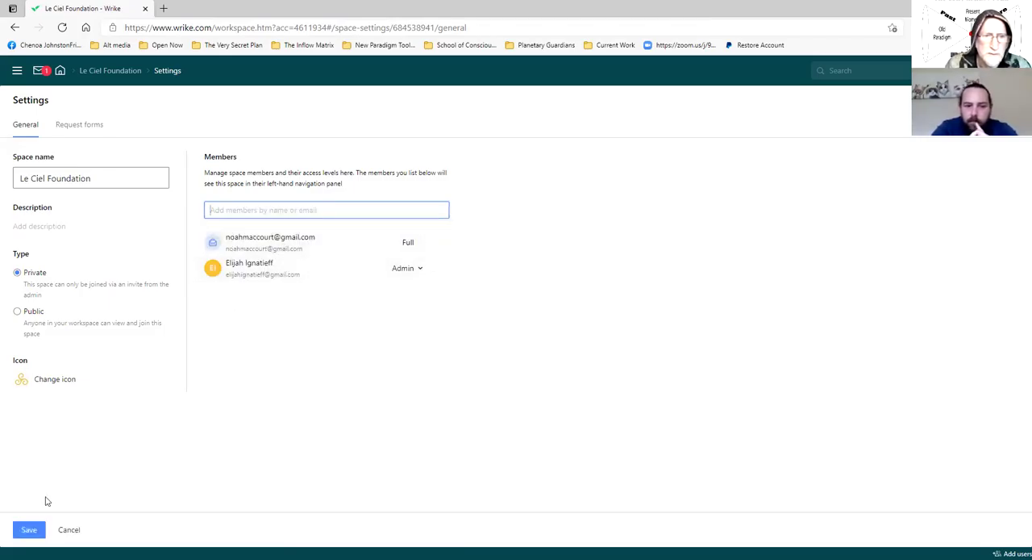
click(29, 529)
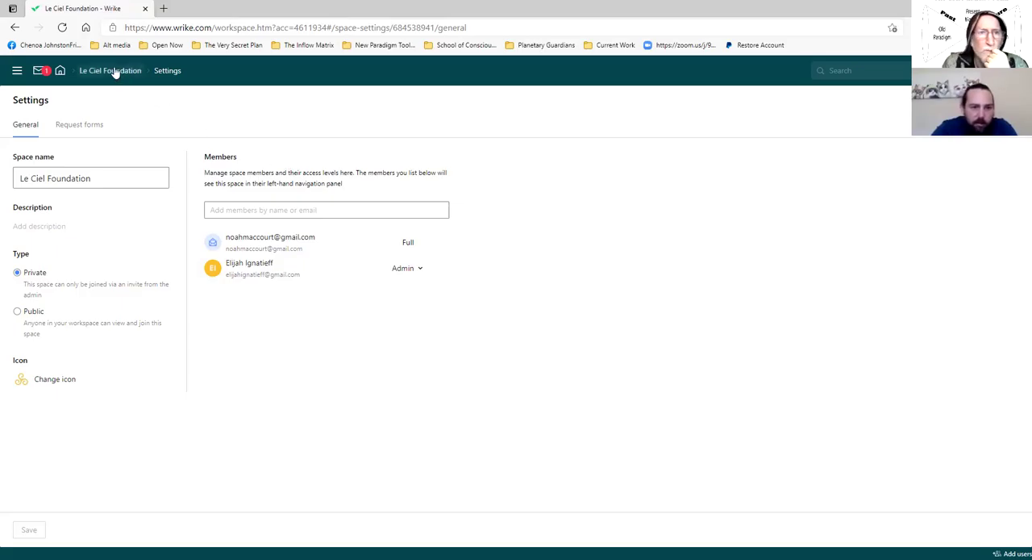
Step: From Home, open the Saskatchewan space's member settings
click(61, 71)
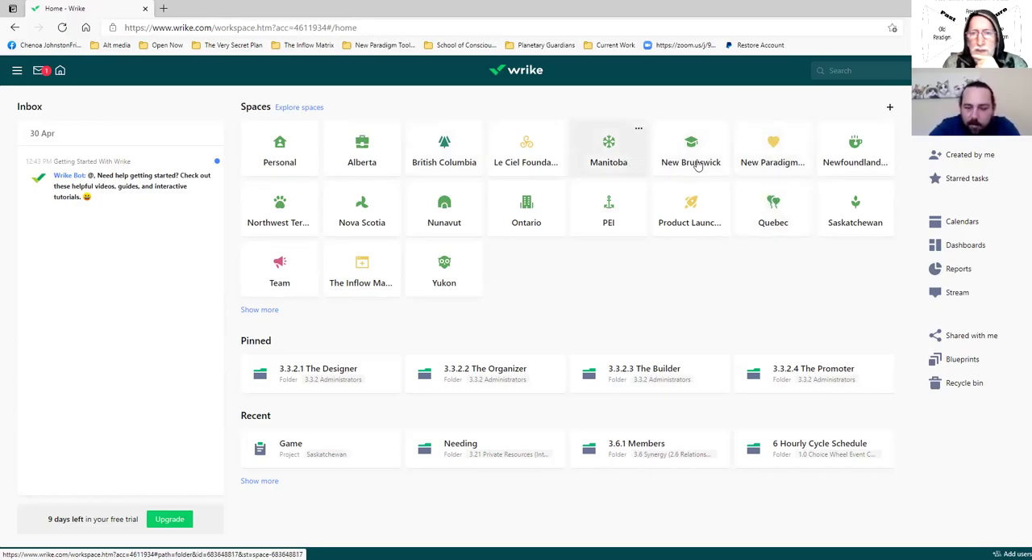
click(824, 223)
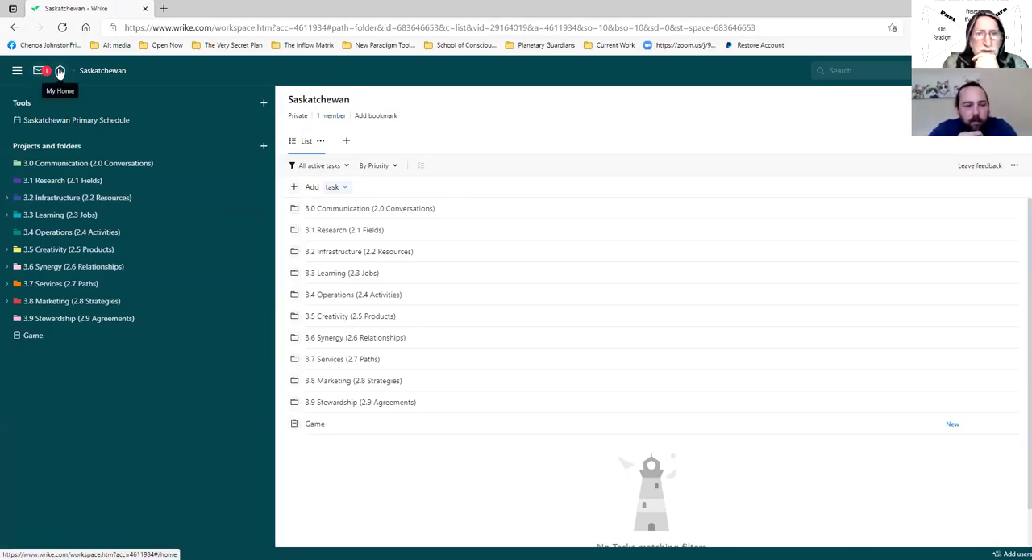
click(332, 117)
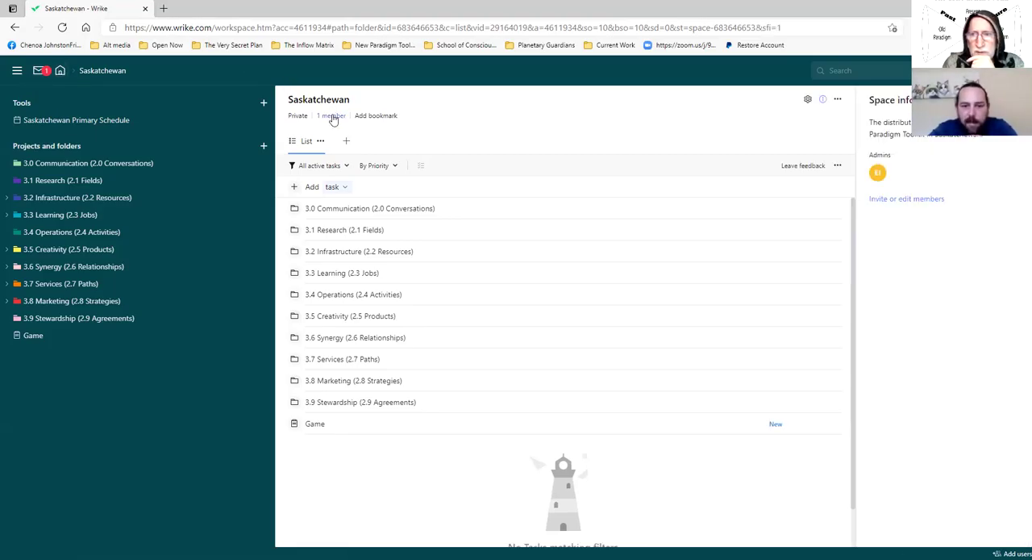
click(892, 199)
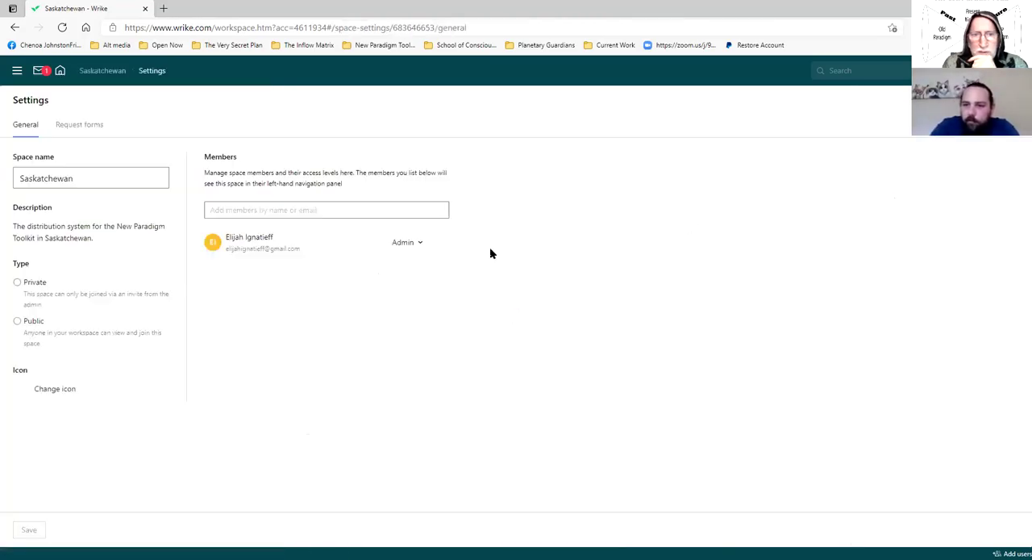
Step: Add the suggested member to Saskatchewan with full access, save, and return Home
click(277, 211)
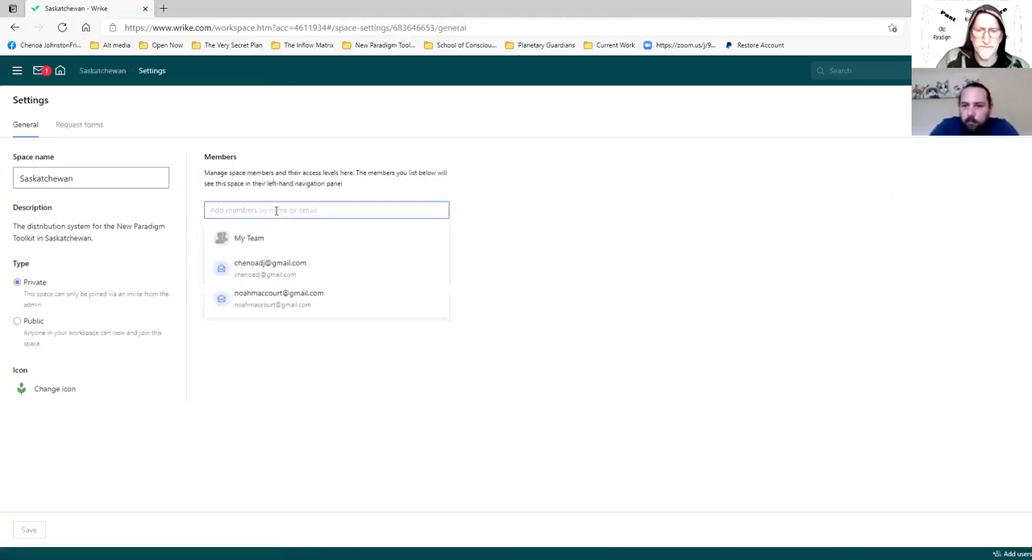
text(noa)
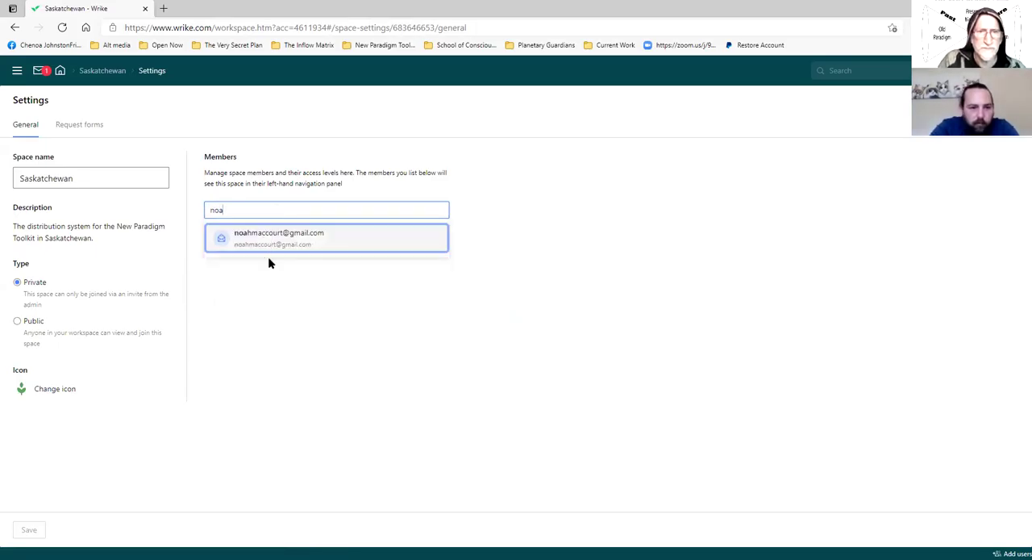
click(268, 240)
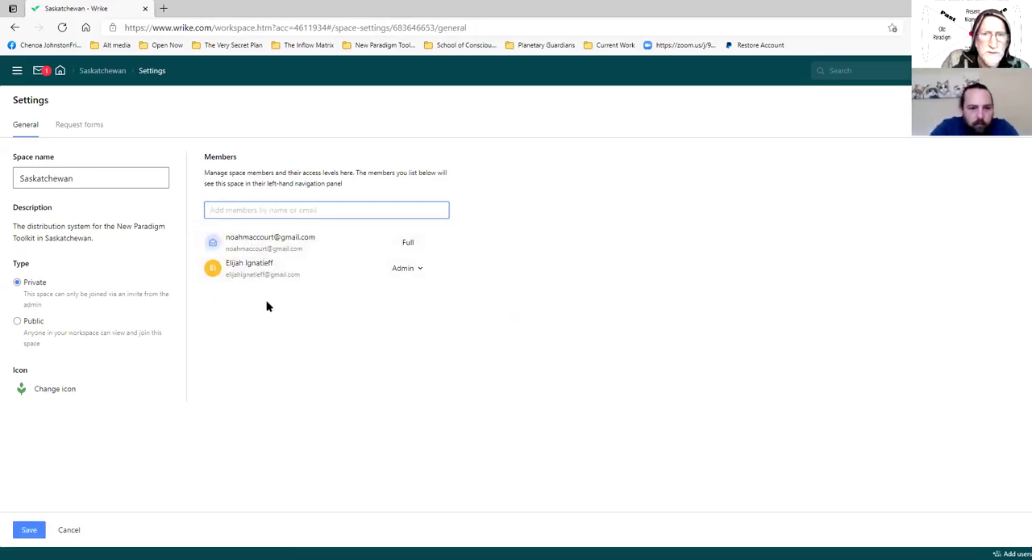
click(26, 528)
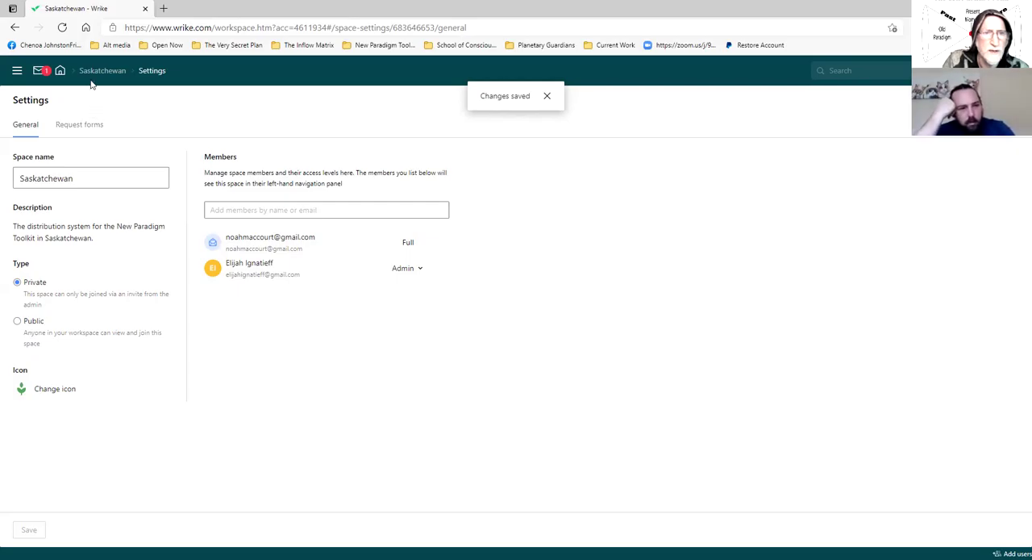
click(62, 71)
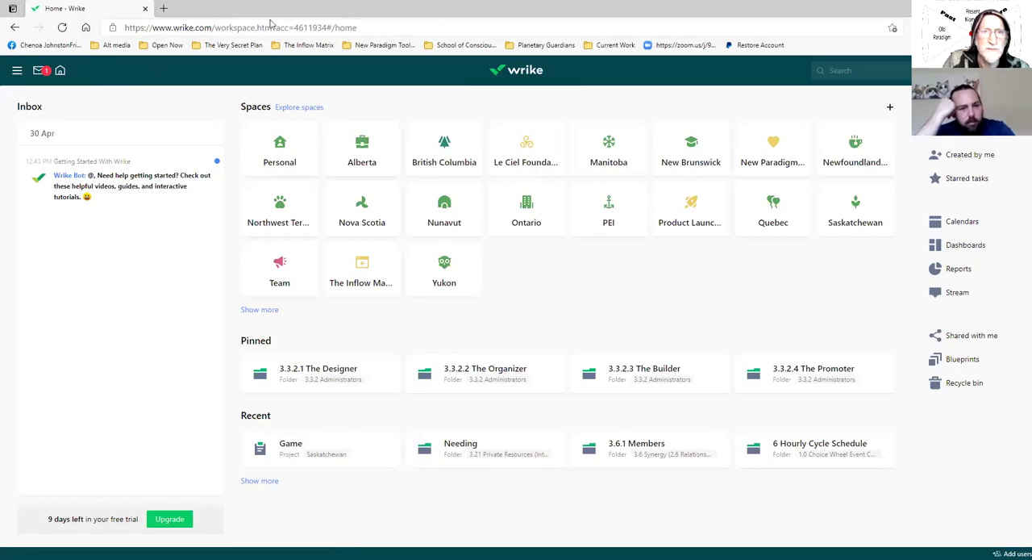
Step: Load Gmail in a new Edge tab
click(163, 9)
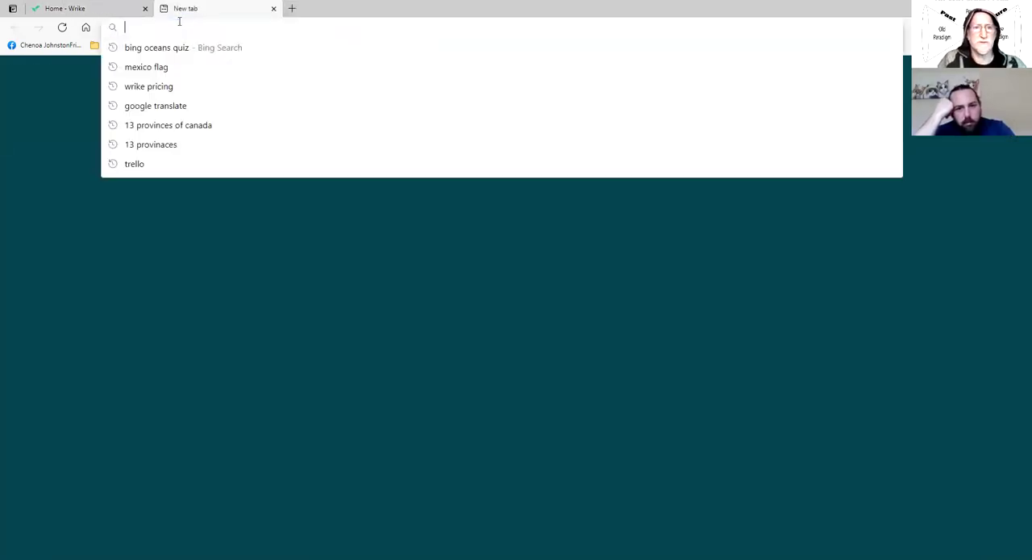
text(ggoo)
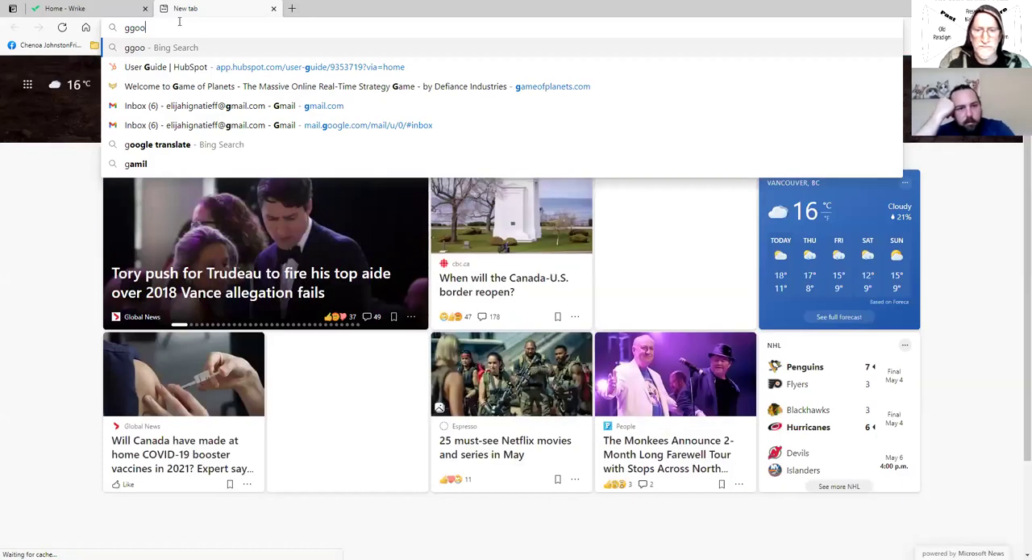
key(BackSpace)
key(BackSpace)
key(BackSpace)
text(oogle)
key(Return)
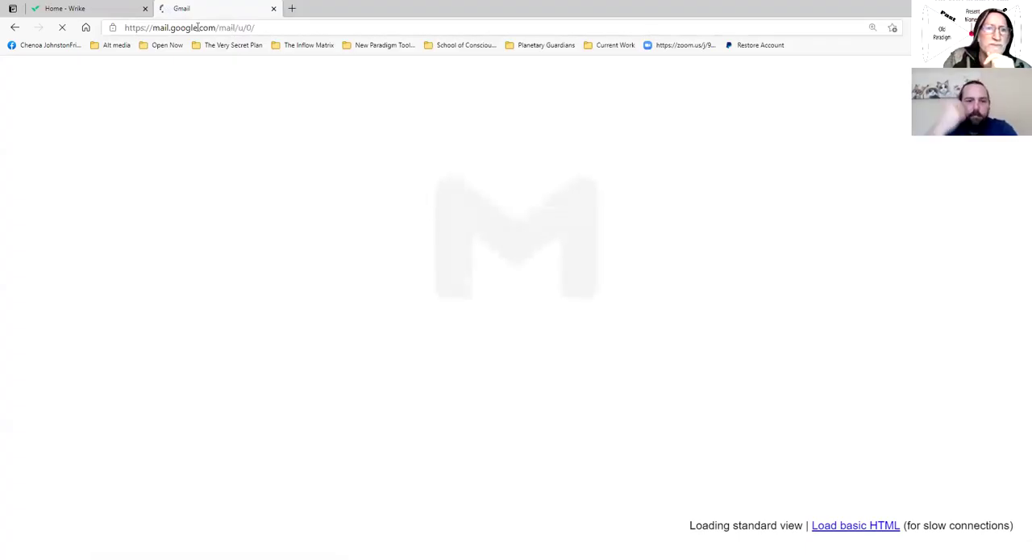
Step: Search Bing for 'how to invite people into wrike', then switch back to Wrike
click(183, 29)
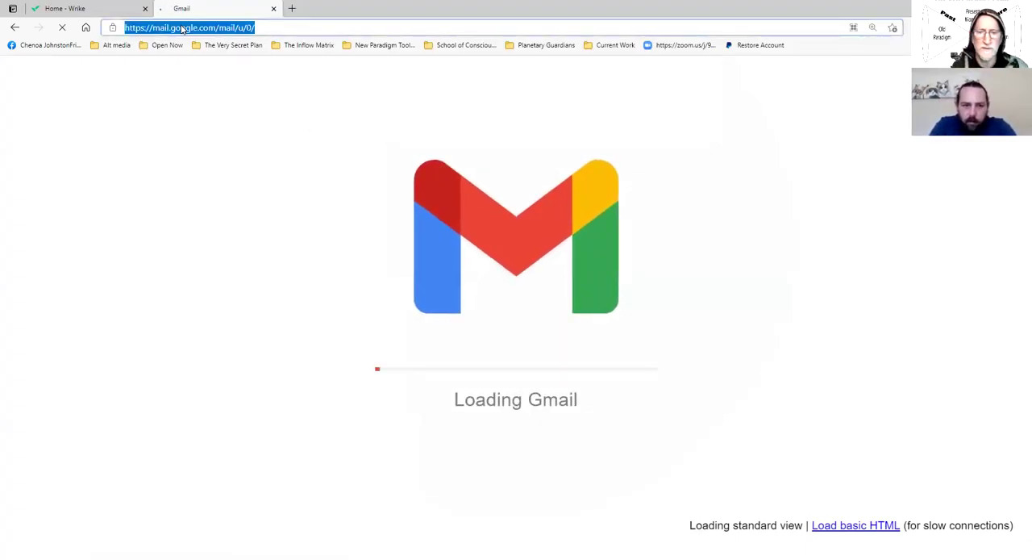
text(gooo)
key(BackSpace)
key(BackSpace)
key(BackSpace)
key(BackSpace)
text(how to i)
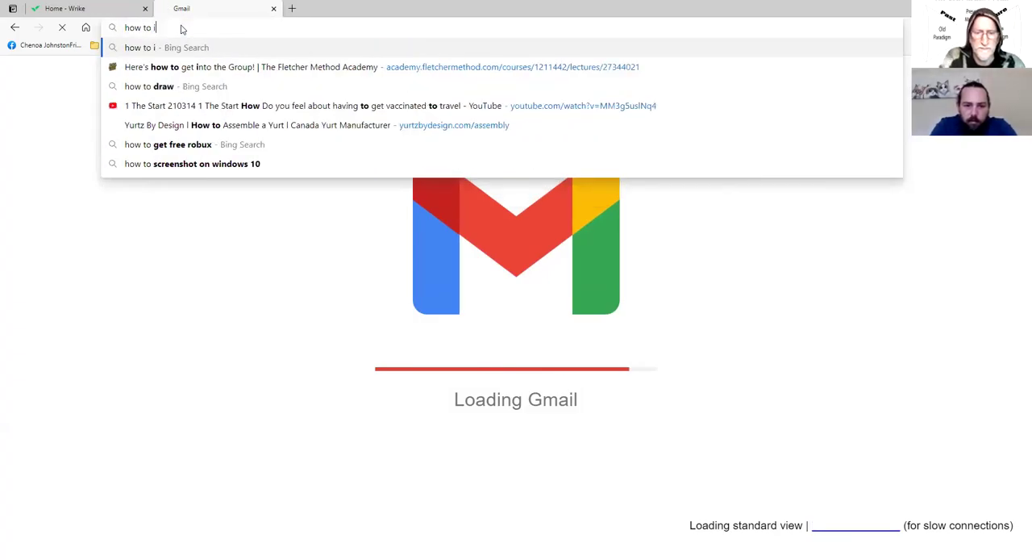
text(nvite people)
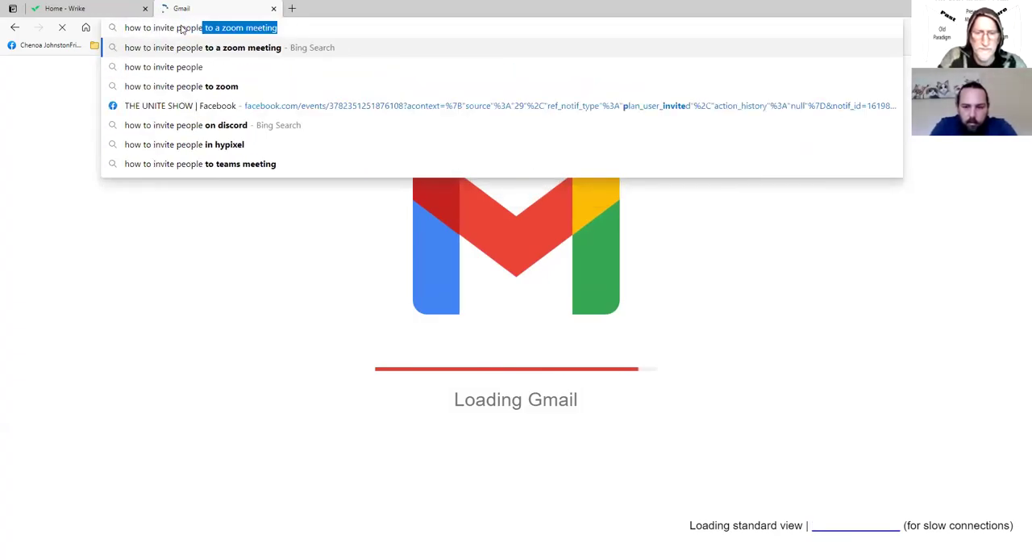
text( into wrik)
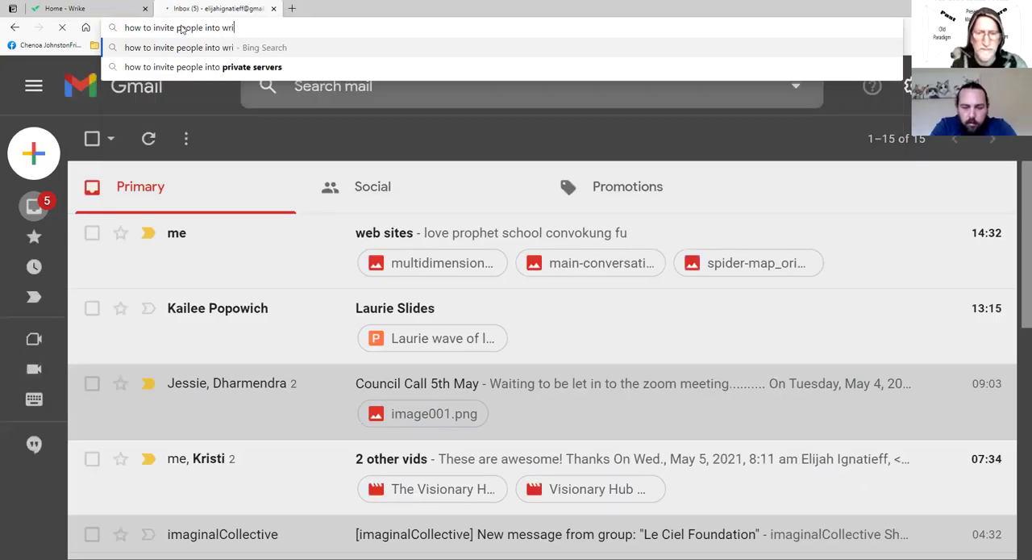
text(e)
key(Return)
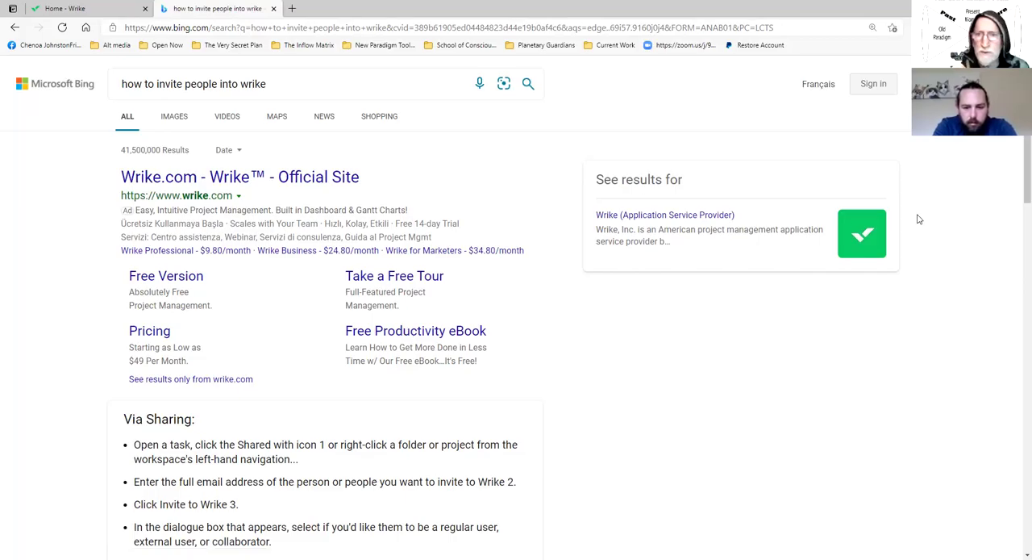
scroll(1016, 163, down, 2)
scroll(1016, 165, down, 1)
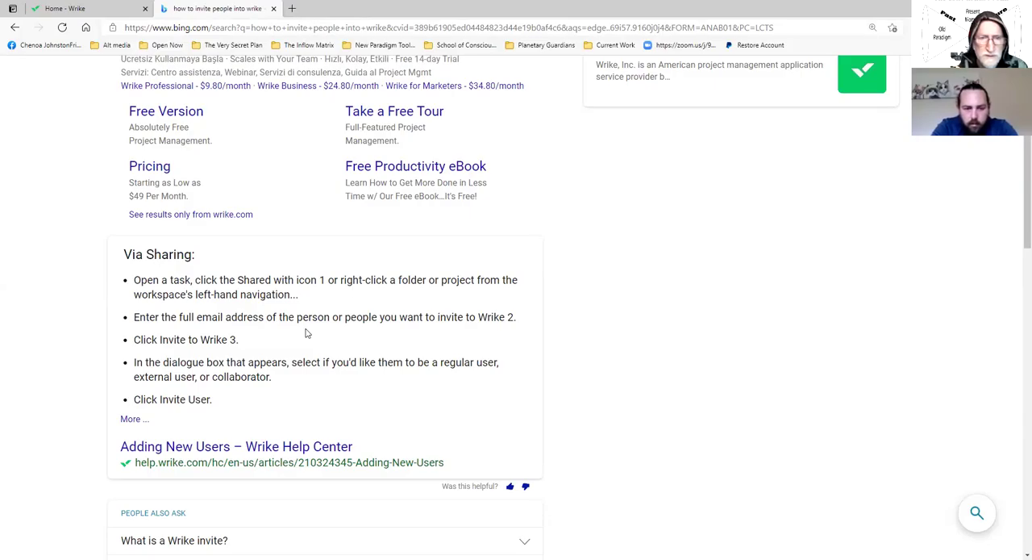
click(89, 8)
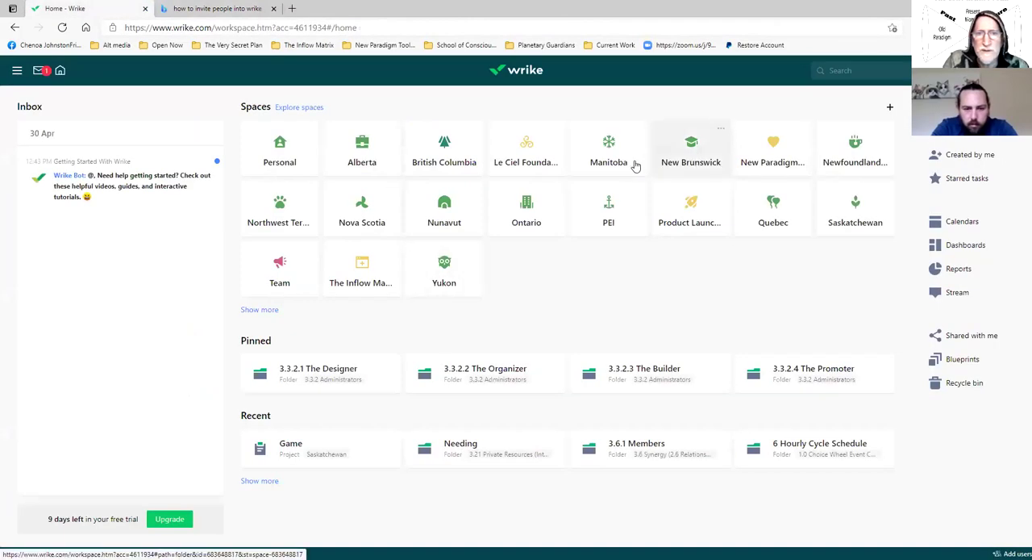
Step: Add the task 'Build inflow matrix' to The Inflow Matrix space and open its details
click(345, 270)
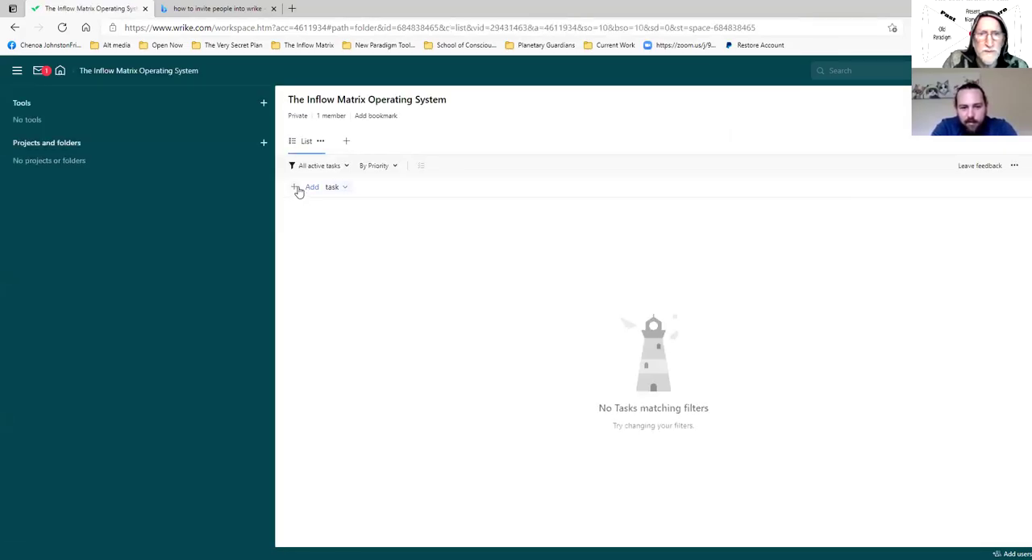
click(296, 186)
text(T)
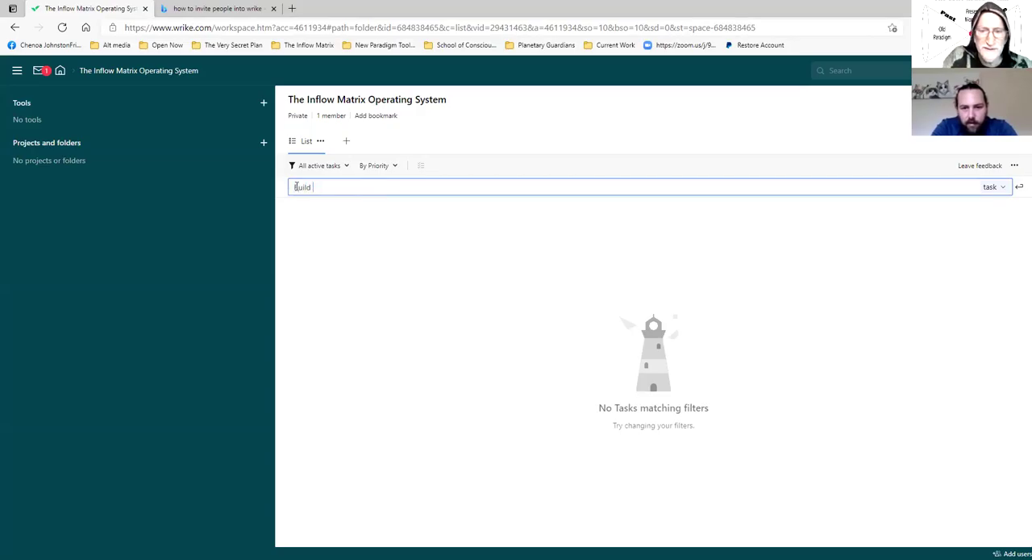
text(ow matrix)
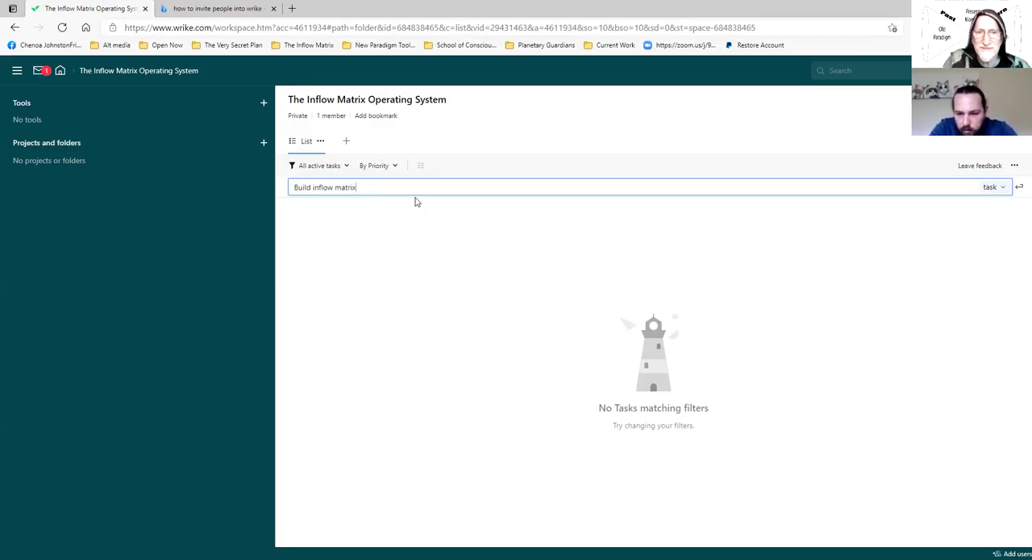
key(Return)
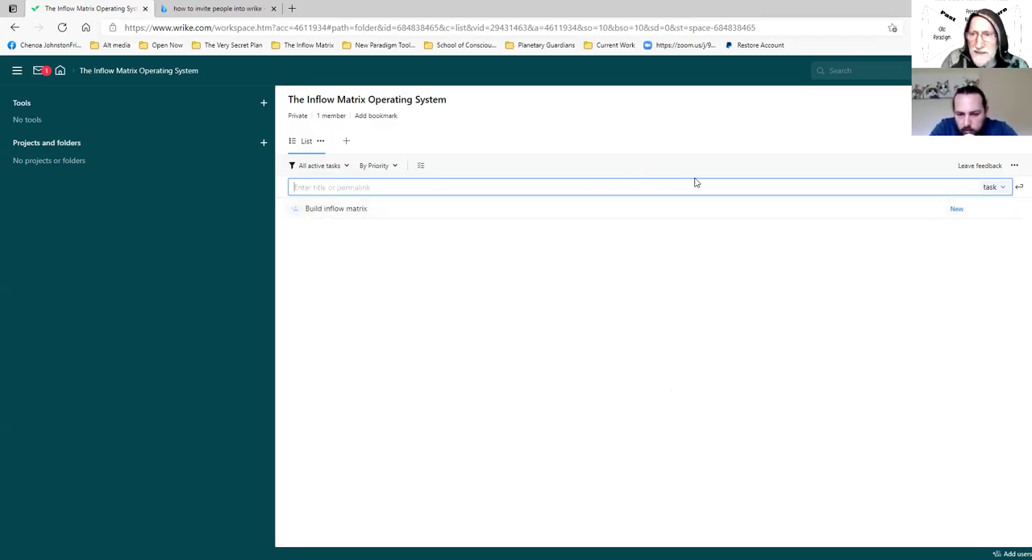
click(360, 246)
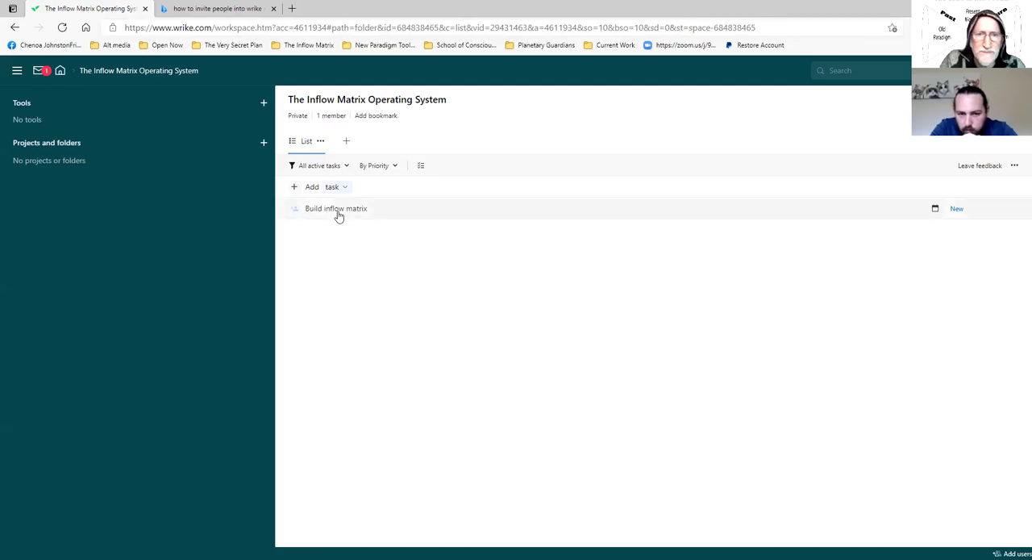
click(339, 211)
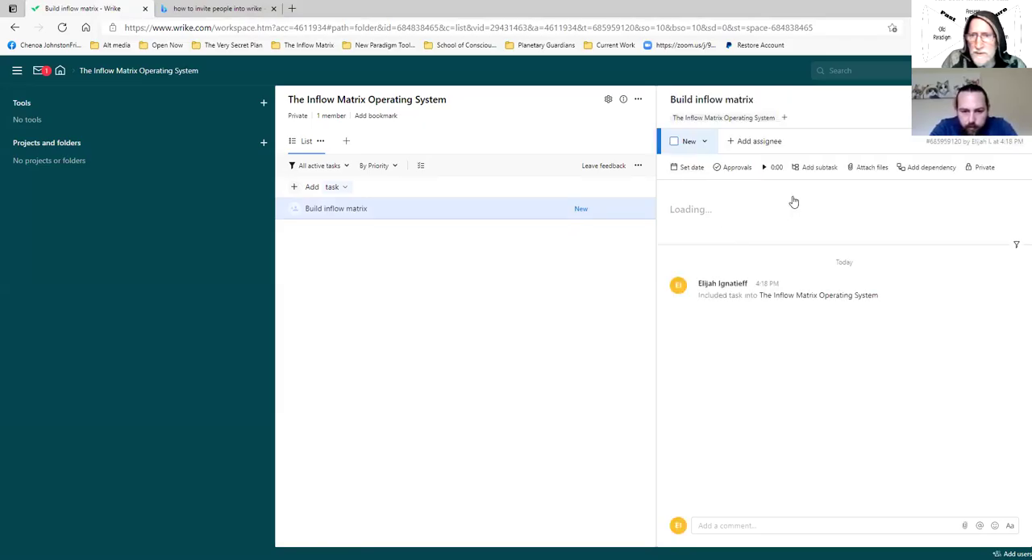
Step: Pick the invited member's email as assignee of Build inflow matrix
click(746, 140)
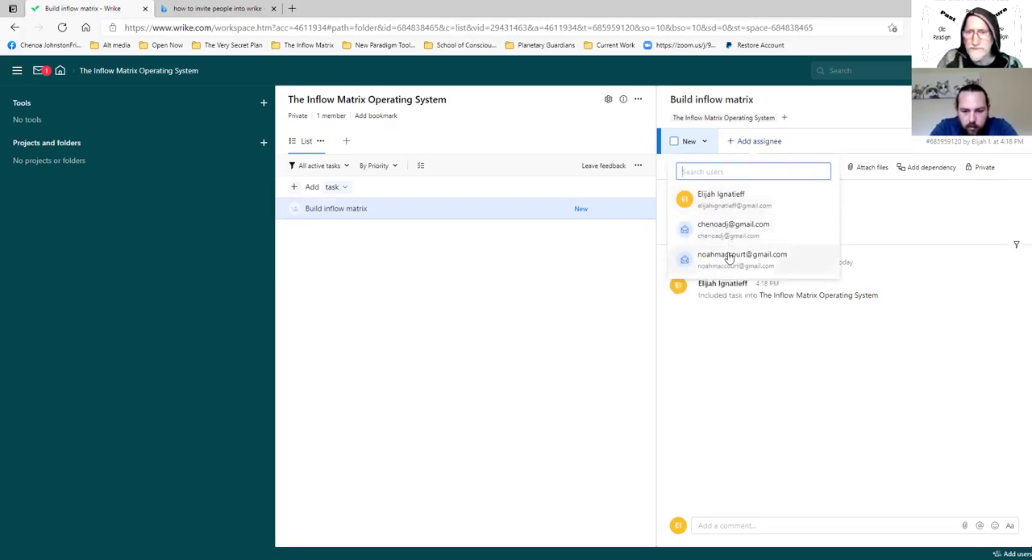
click(734, 258)
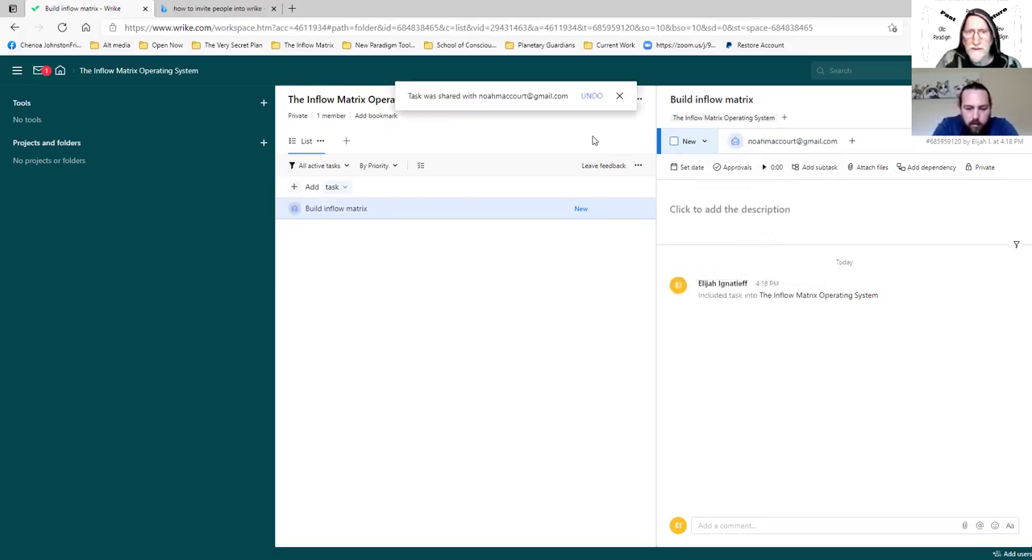